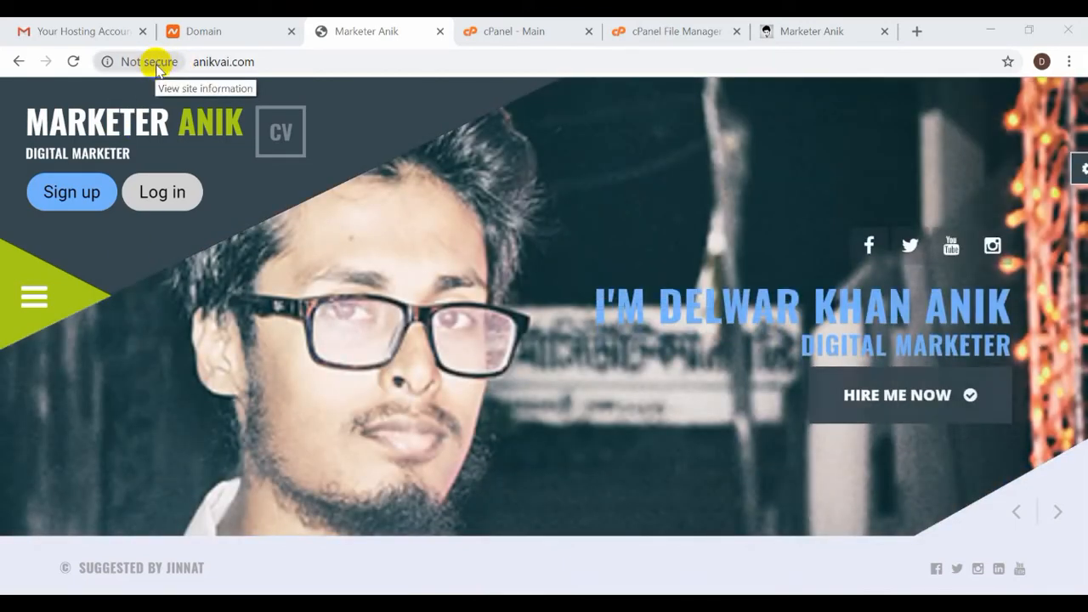
click(219, 64)
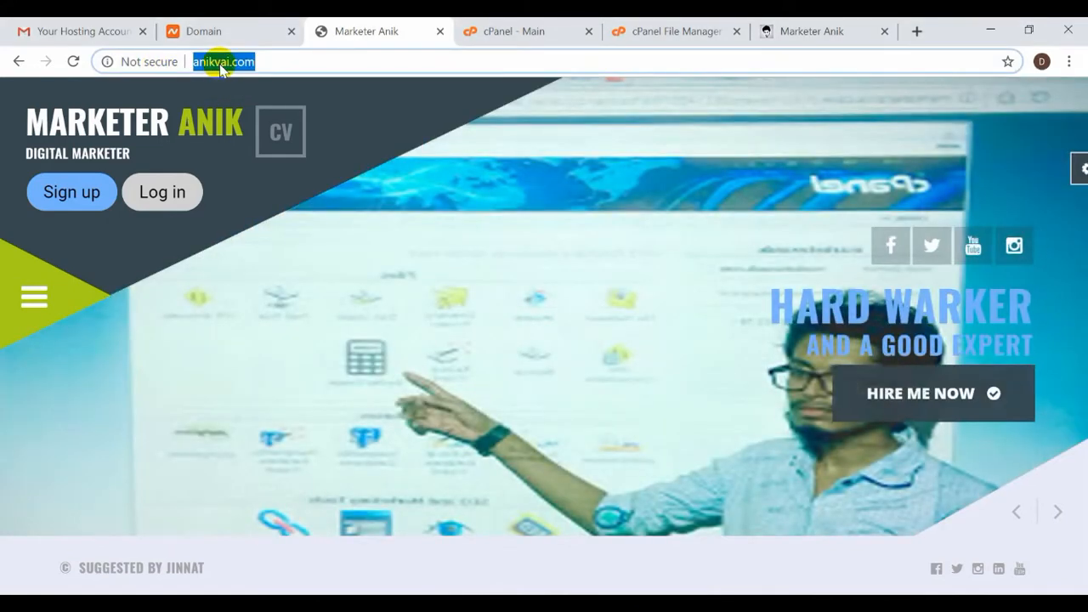
click(220, 65)
click(156, 63)
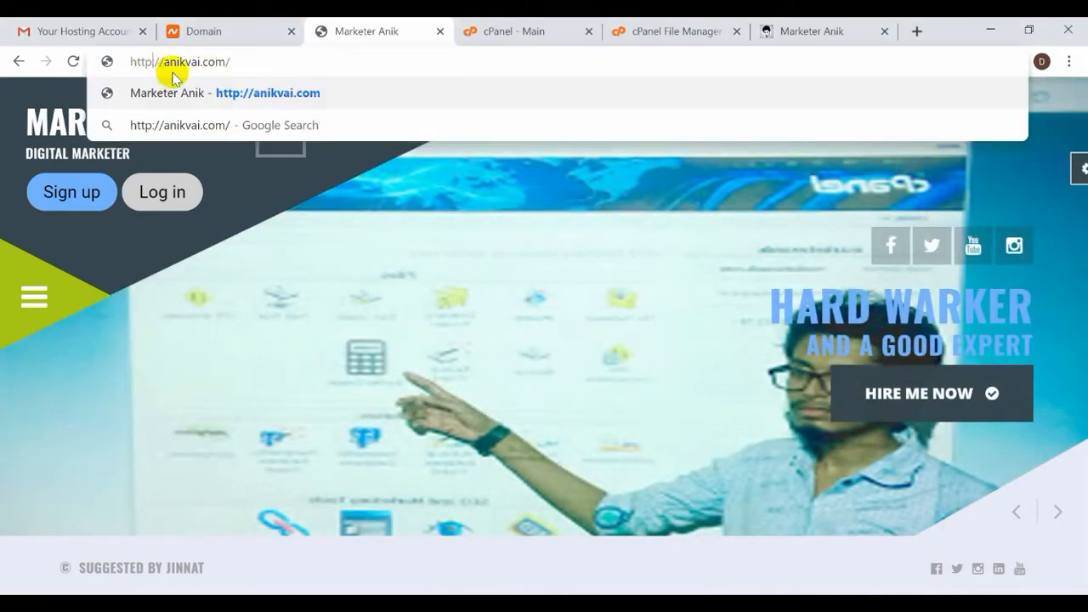
text(s)
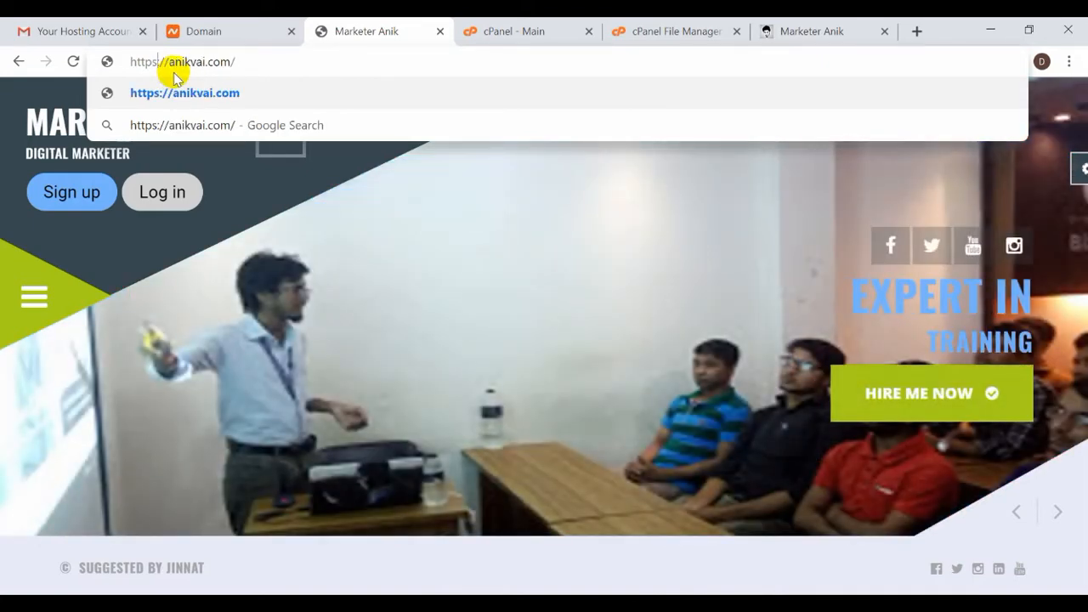
key(BackSpace)
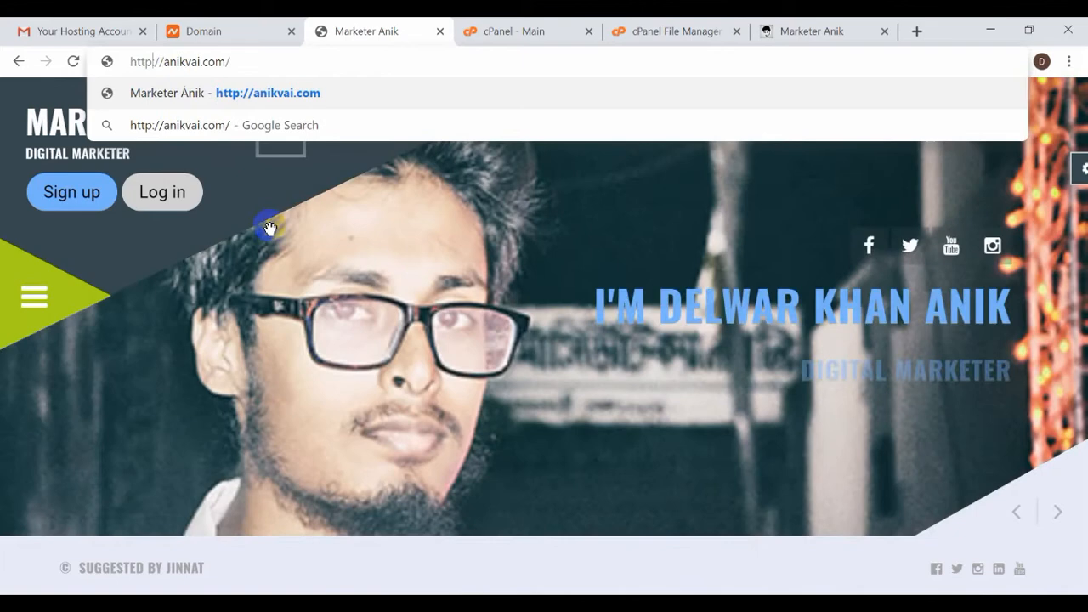
click(270, 228)
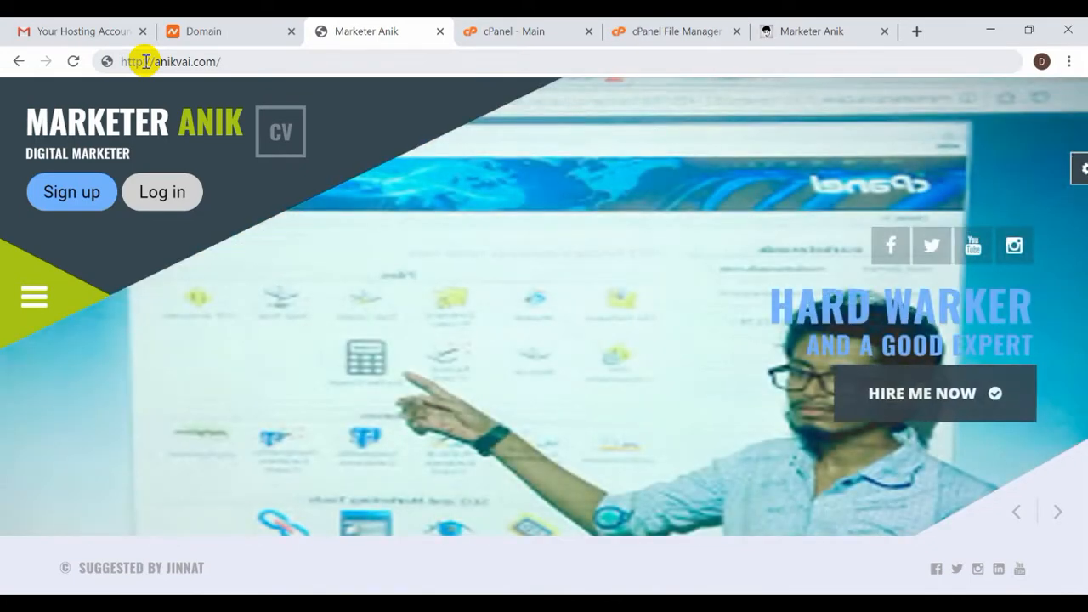
Step: Examine the cPanel account statistics for disk usage and the number of addon domains allowed
click(189, 33)
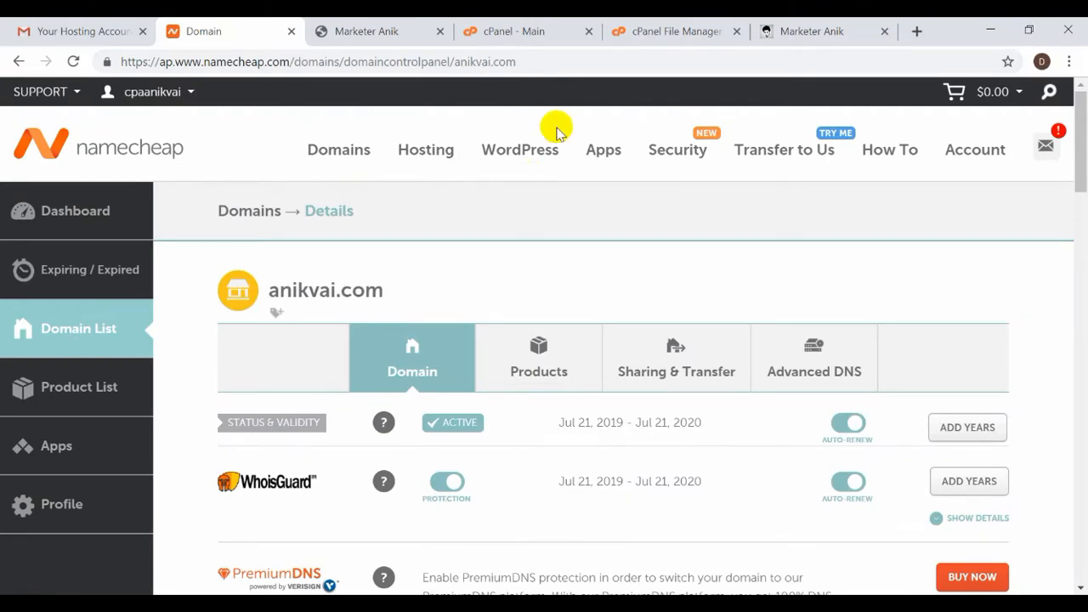
click(672, 31)
click(532, 31)
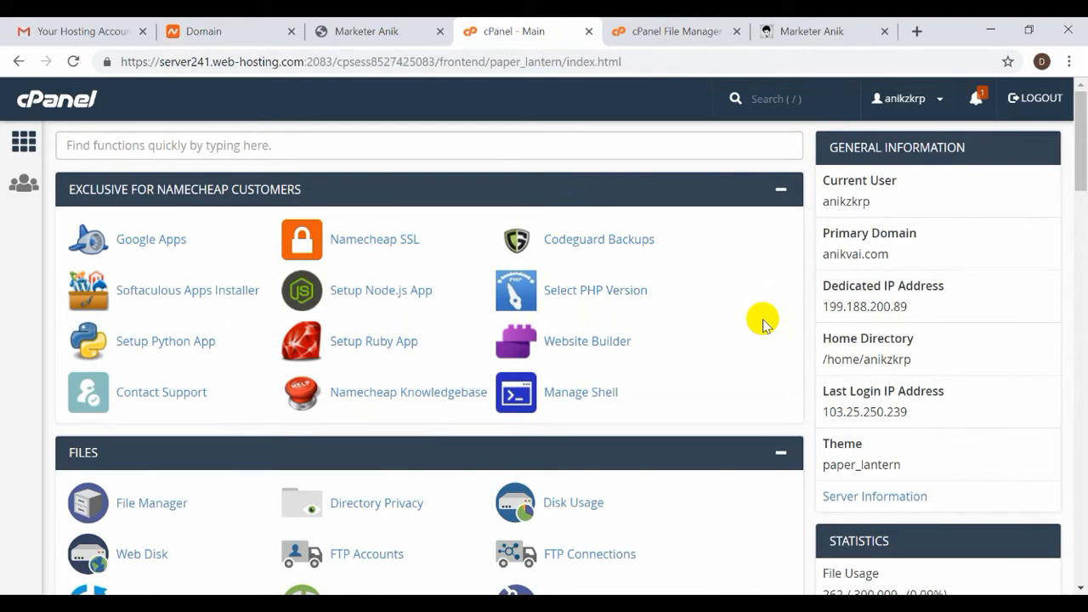
scroll(762, 323, down, 4)
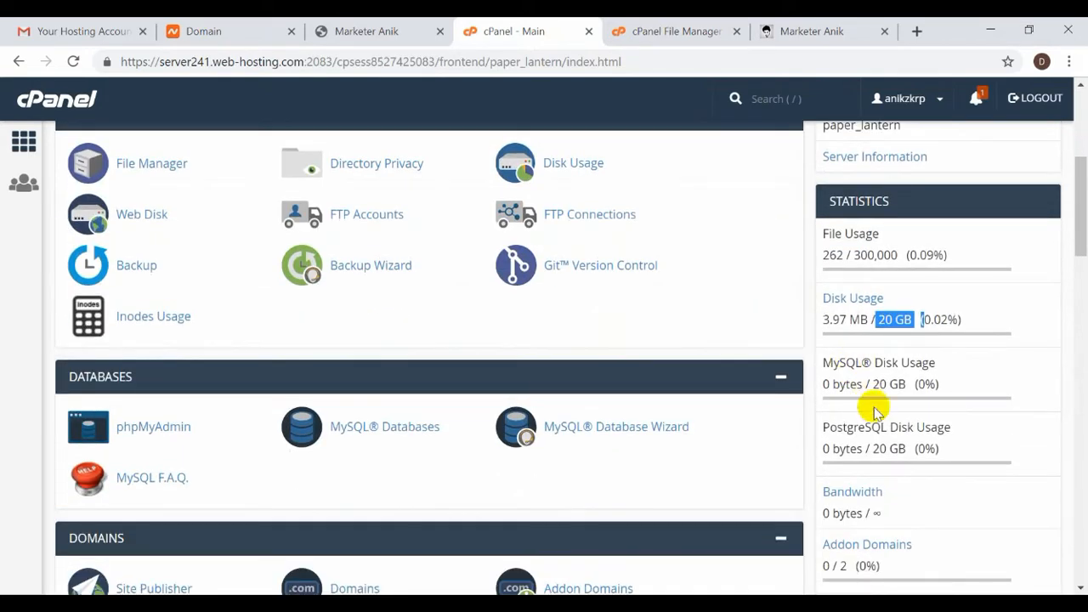
scroll(893, 501, down, 2)
click(840, 406)
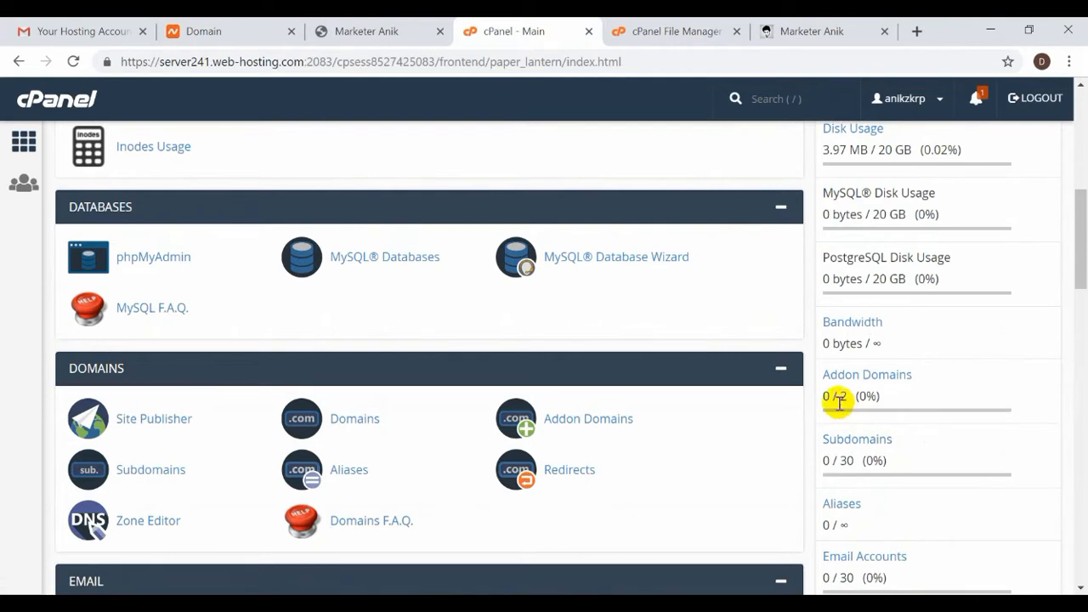
drag(838, 394, 848, 397)
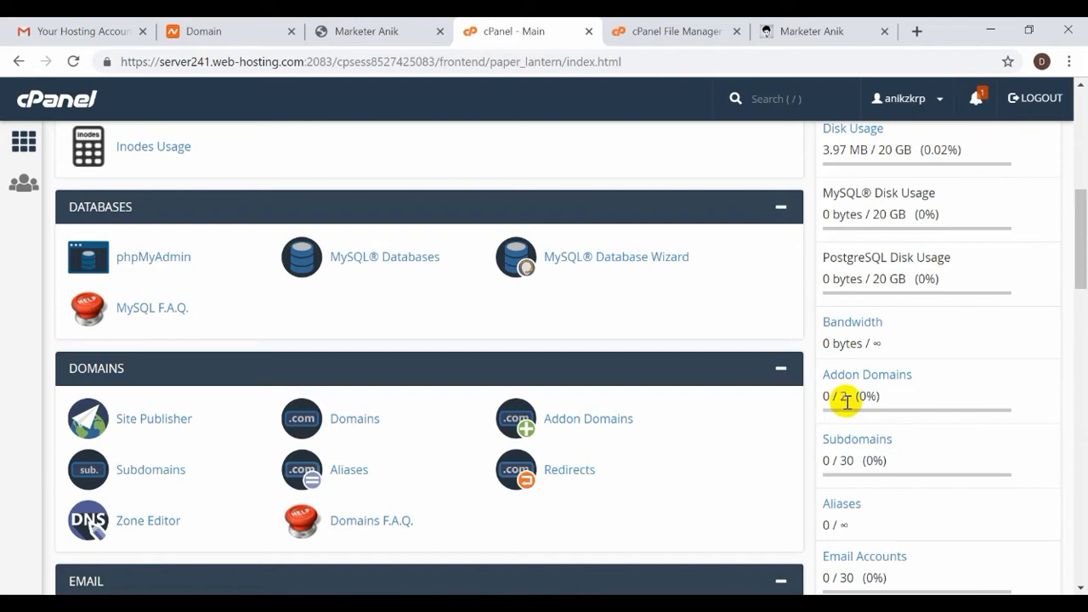
drag(840, 400, 824, 404)
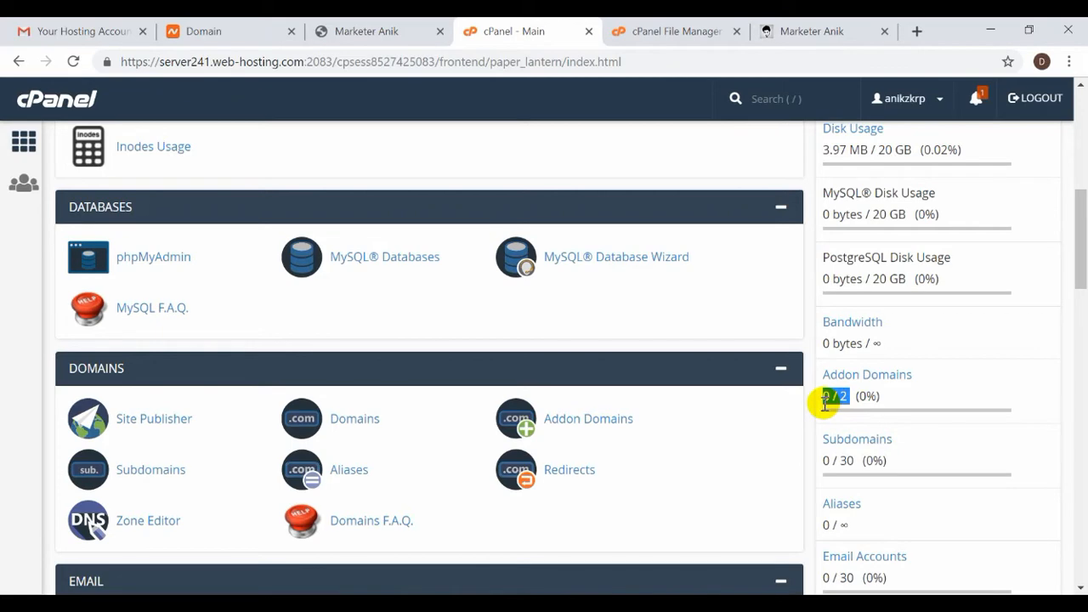
click(853, 396)
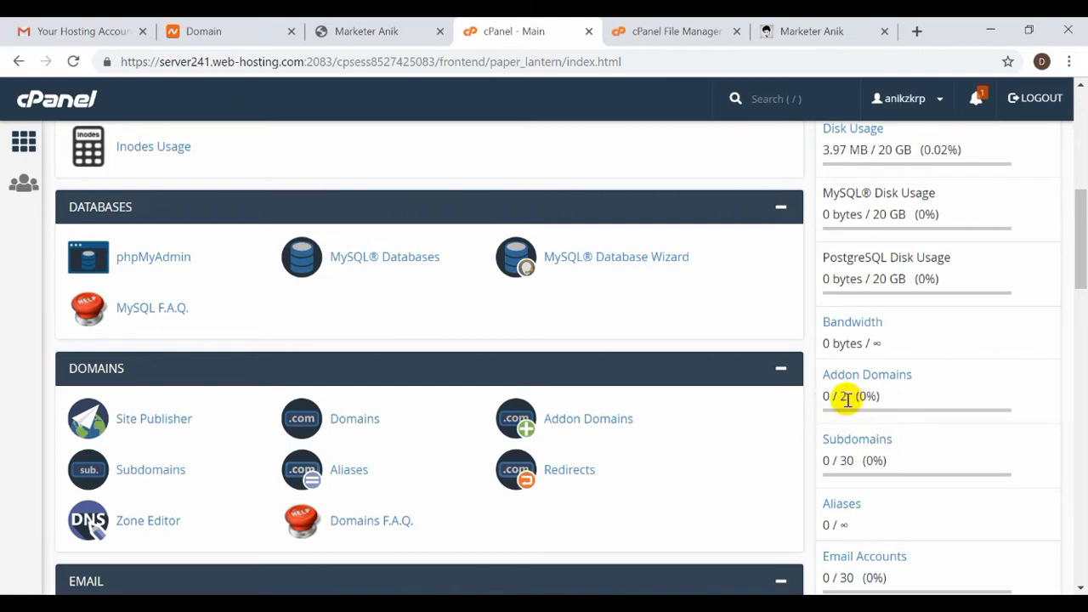
Step: Search the cPanel functions for "ssl" and open the Namecheap SSL tool
scroll(818, 415, up, 10)
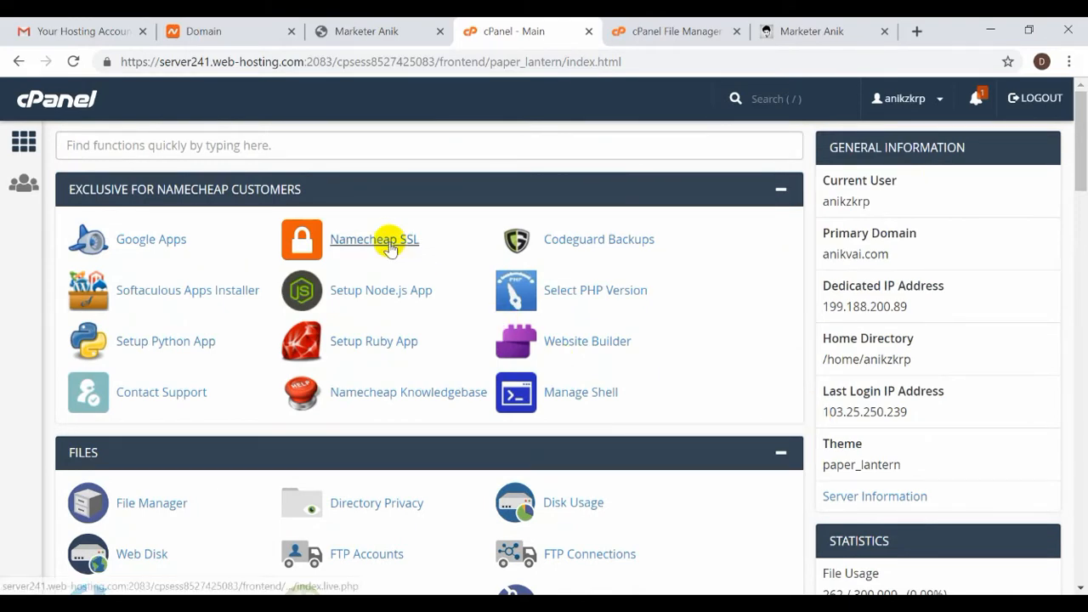
click(366, 31)
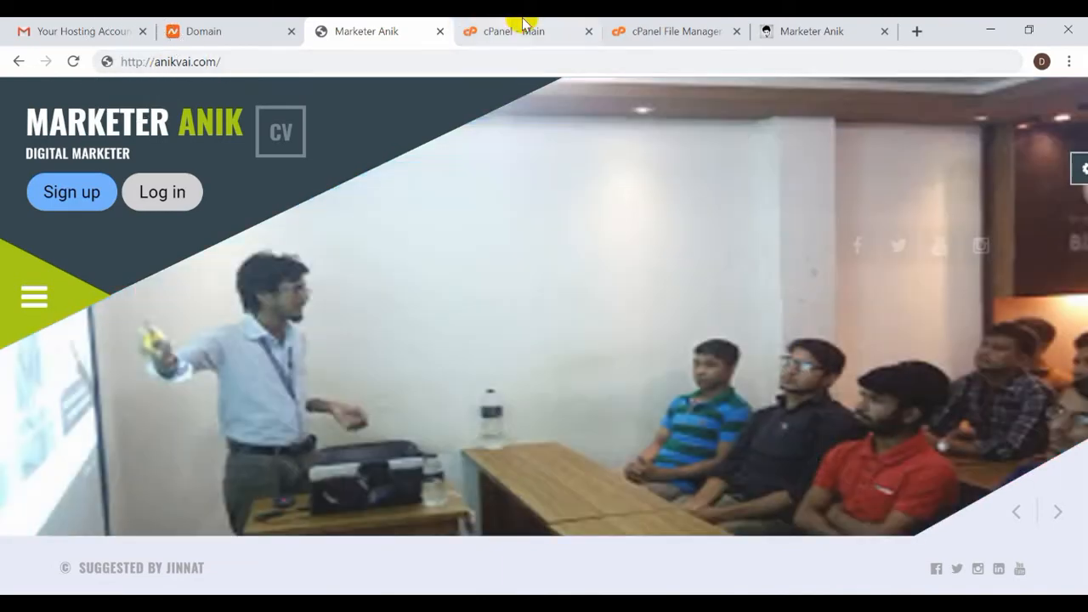
click(533, 24)
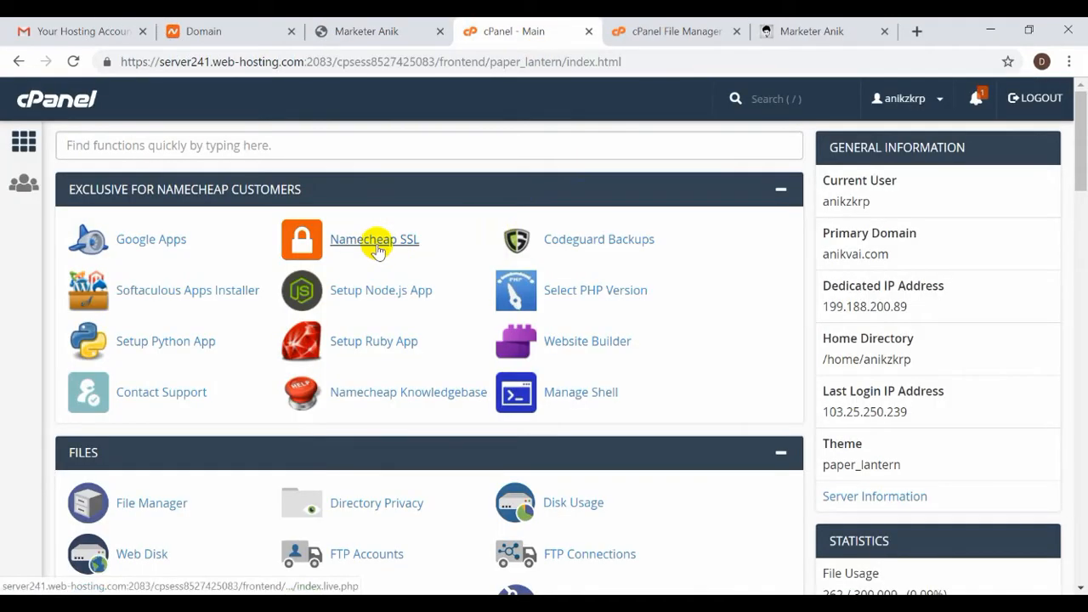
click(257, 152)
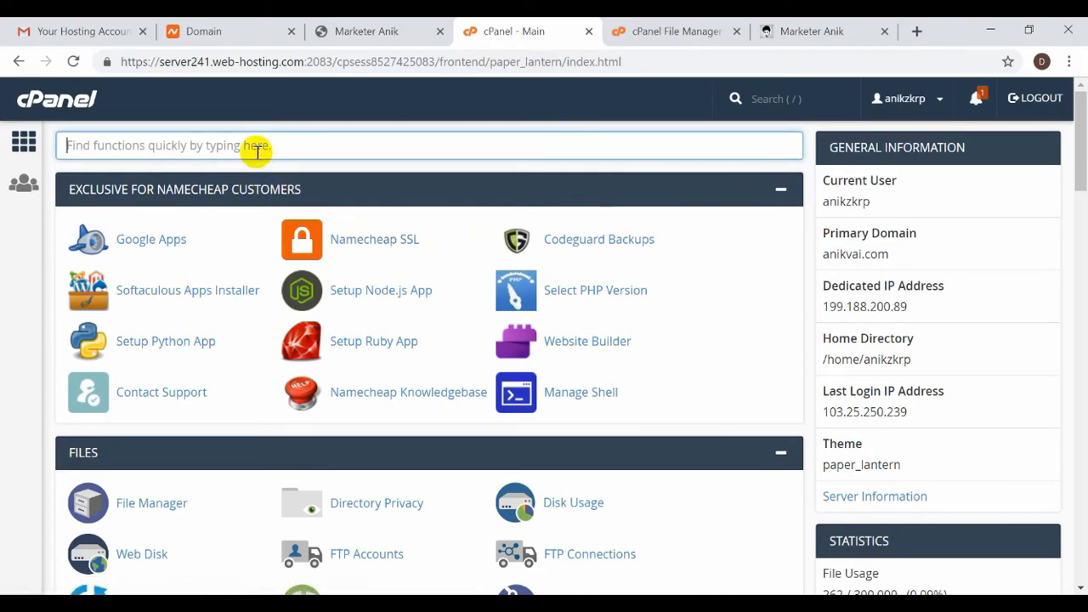
text(ssl)
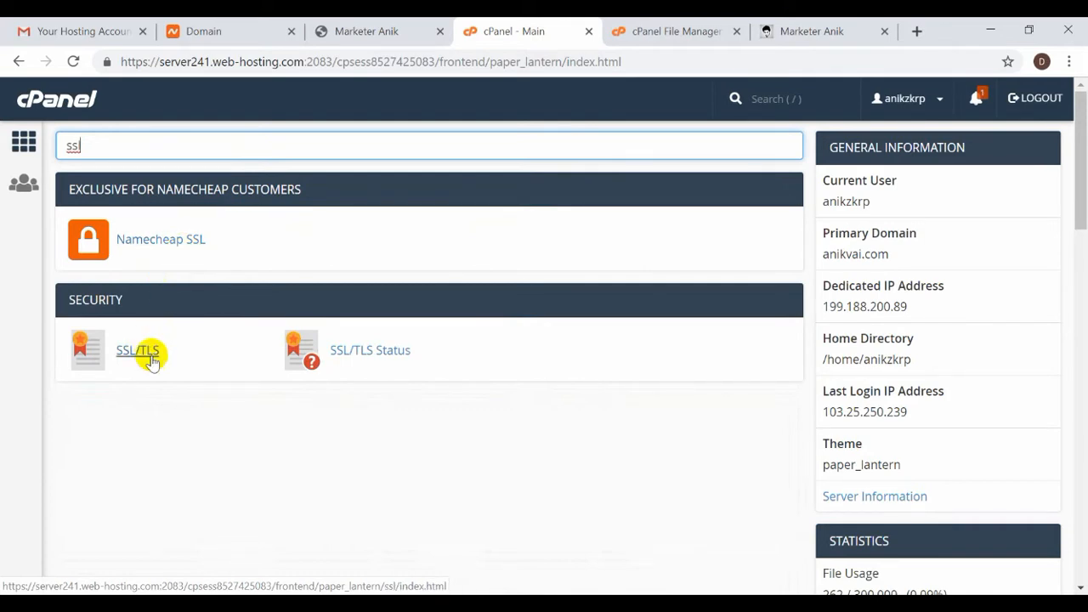
click(159, 244)
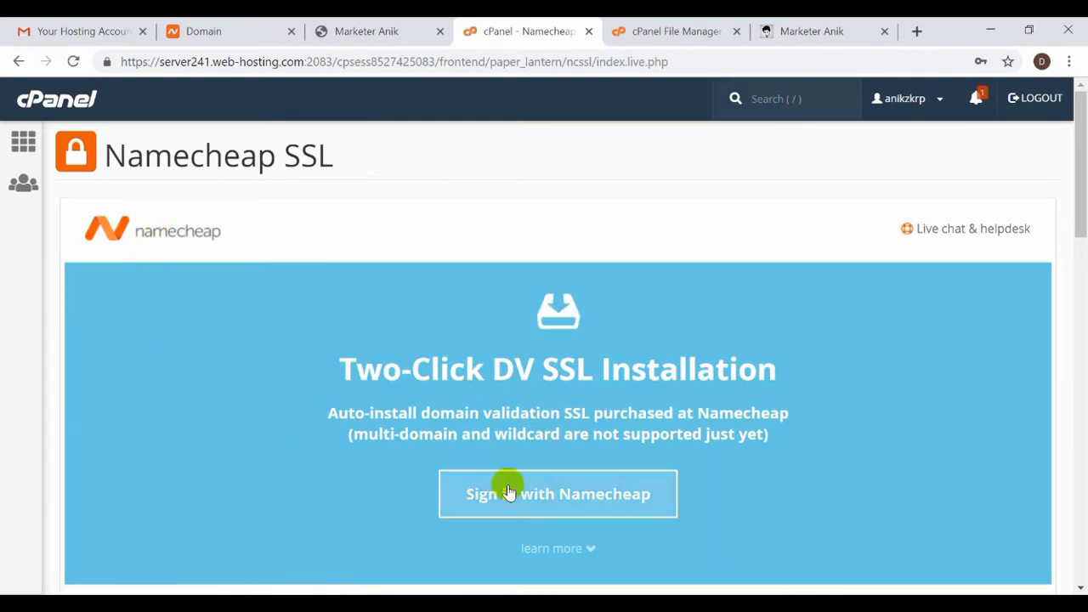
click(197, 31)
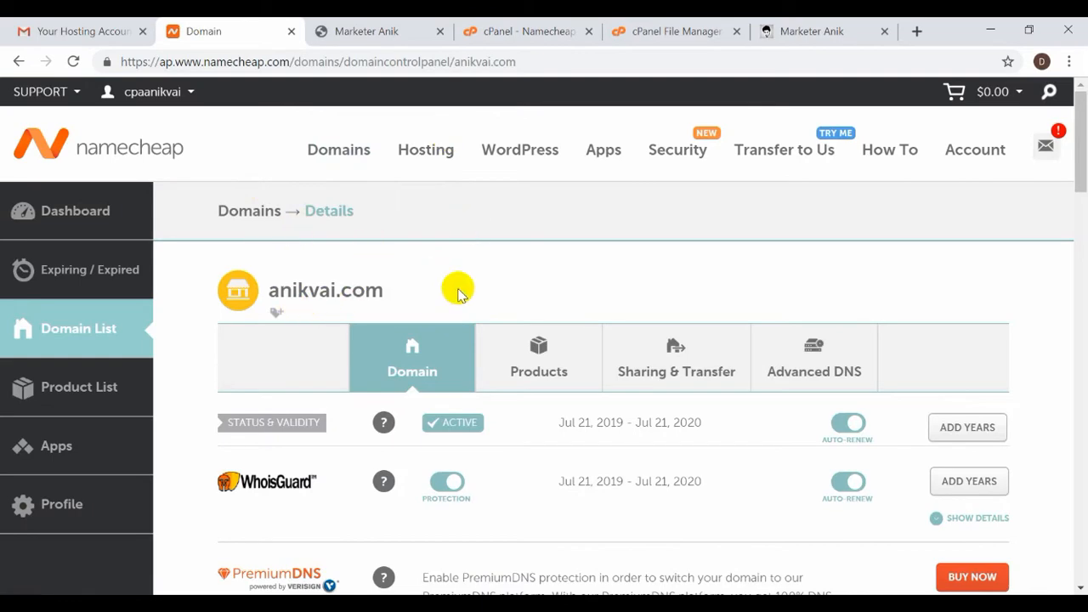
scroll(467, 301, down, 1)
scroll(467, 304, up, 1)
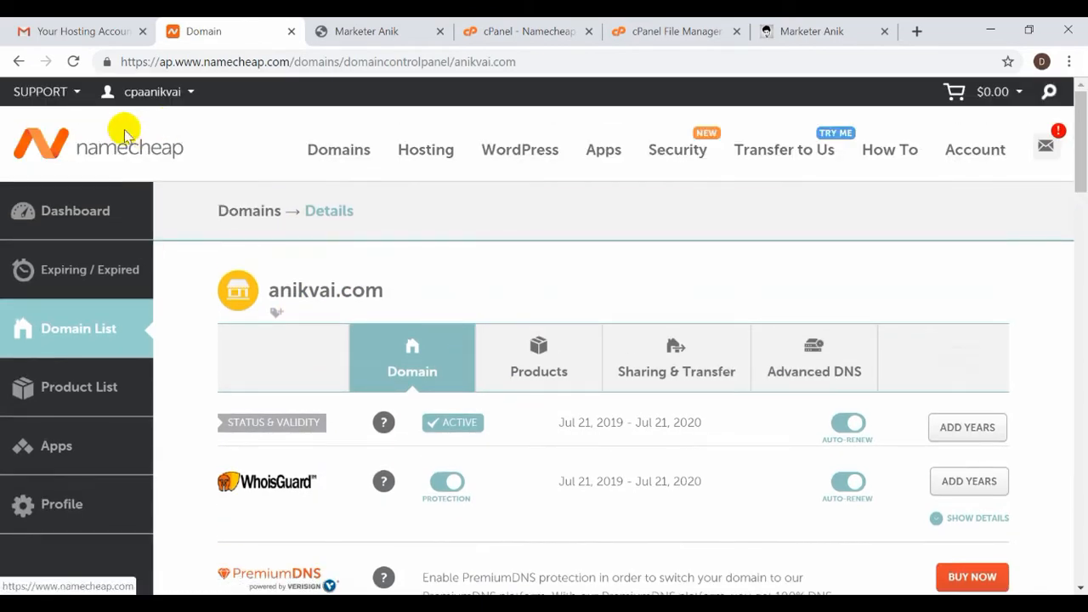
click(649, 26)
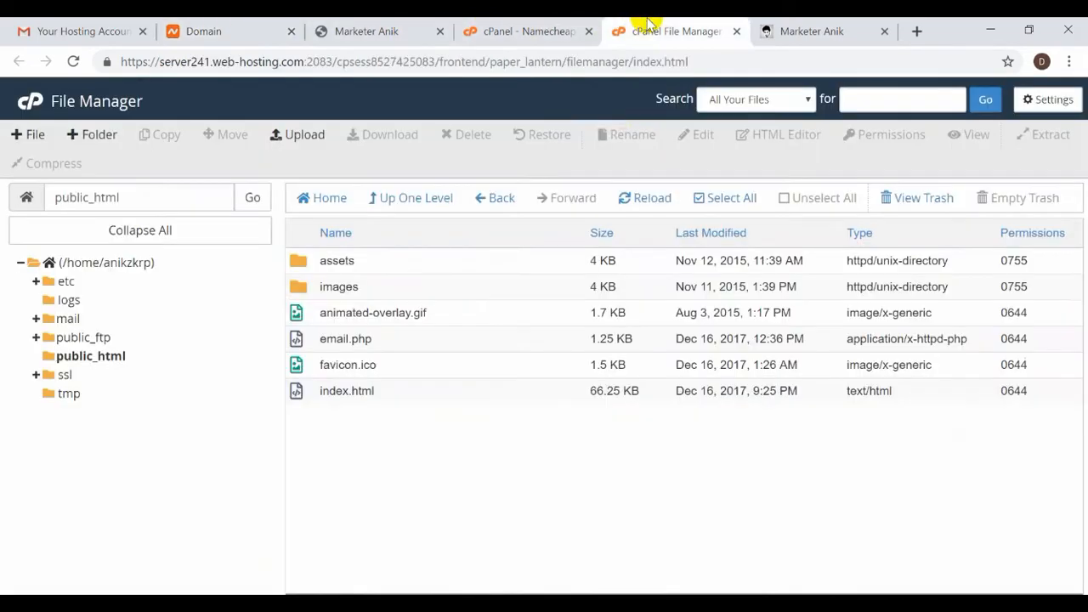
click(353, 30)
click(504, 32)
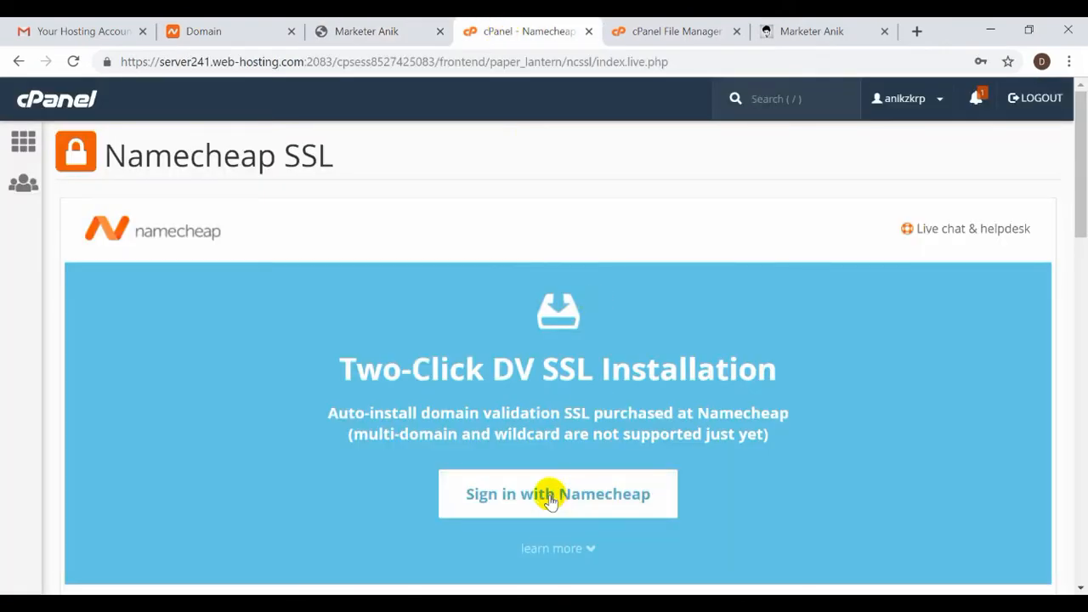
Step: Sign in to the SSL plugin with Namecheap and allow cPanel to access the account profile
click(550, 494)
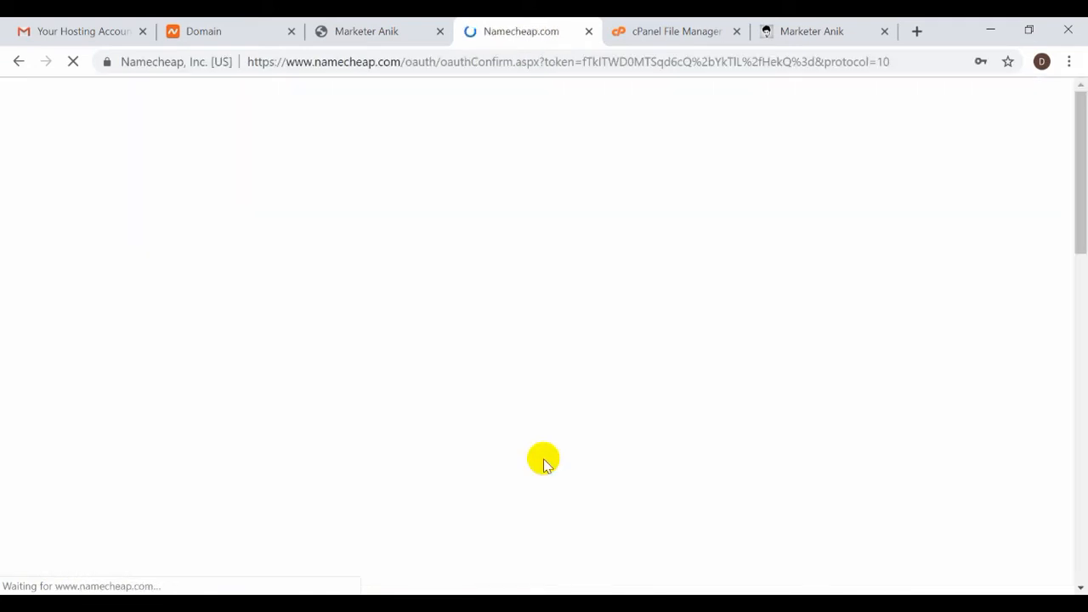
click(360, 455)
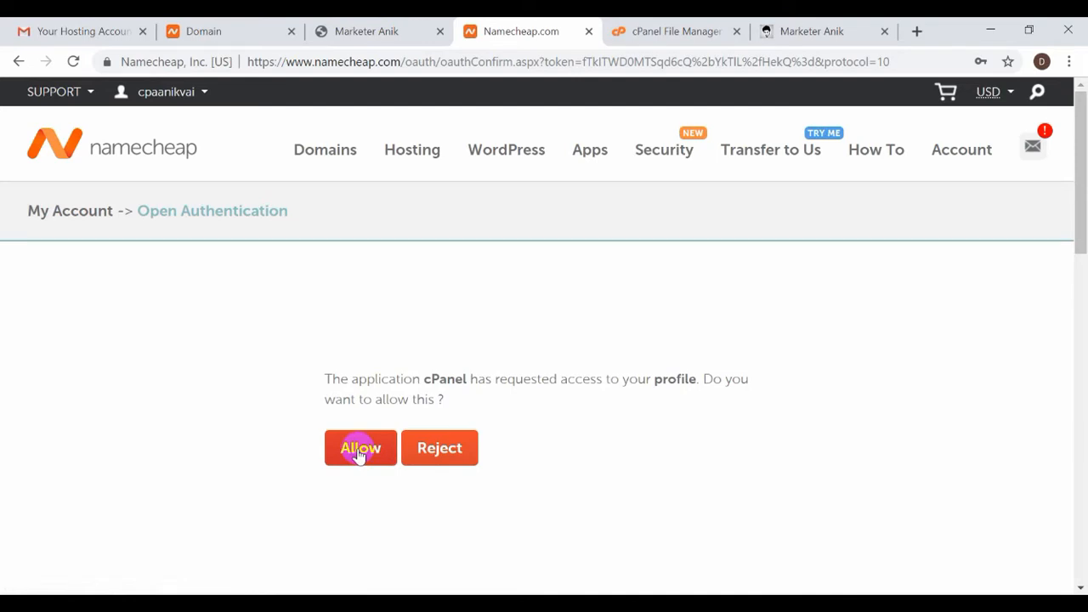
click(359, 456)
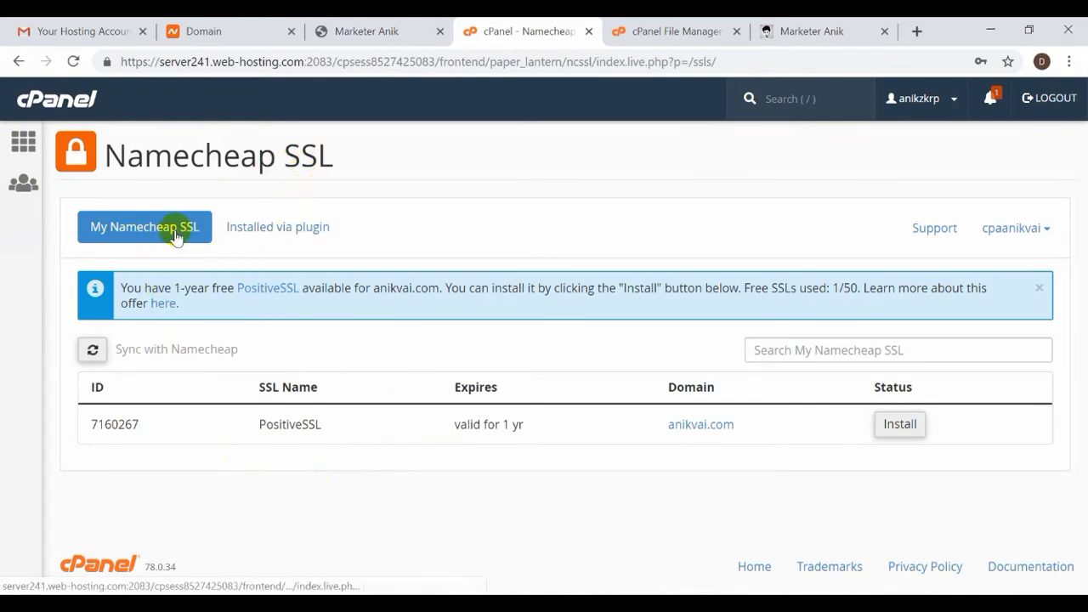
Step: Install the one-year PositiveSSL certificate for anikvai.com using the prefilled admin email, and review the installation notices
drag(834, 289, 853, 287)
click(837, 287)
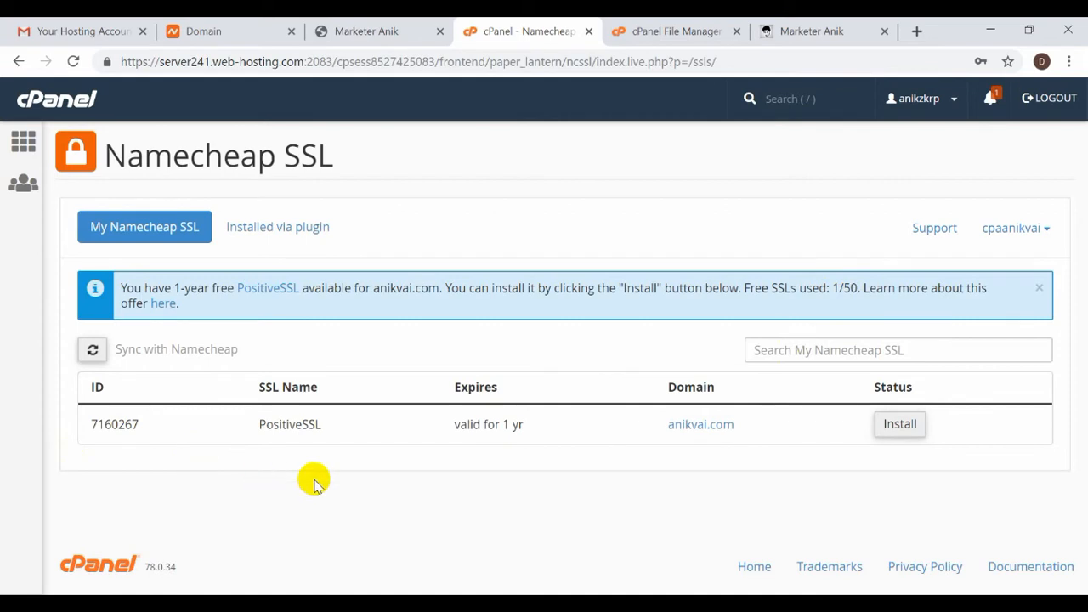
drag(260, 424, 325, 425)
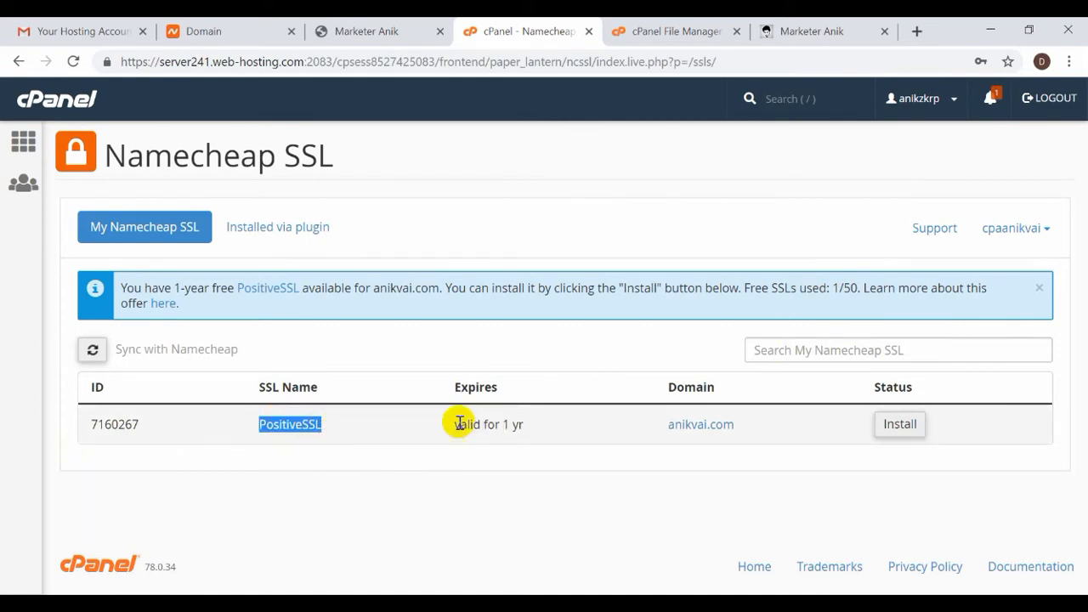
drag(455, 423, 525, 427)
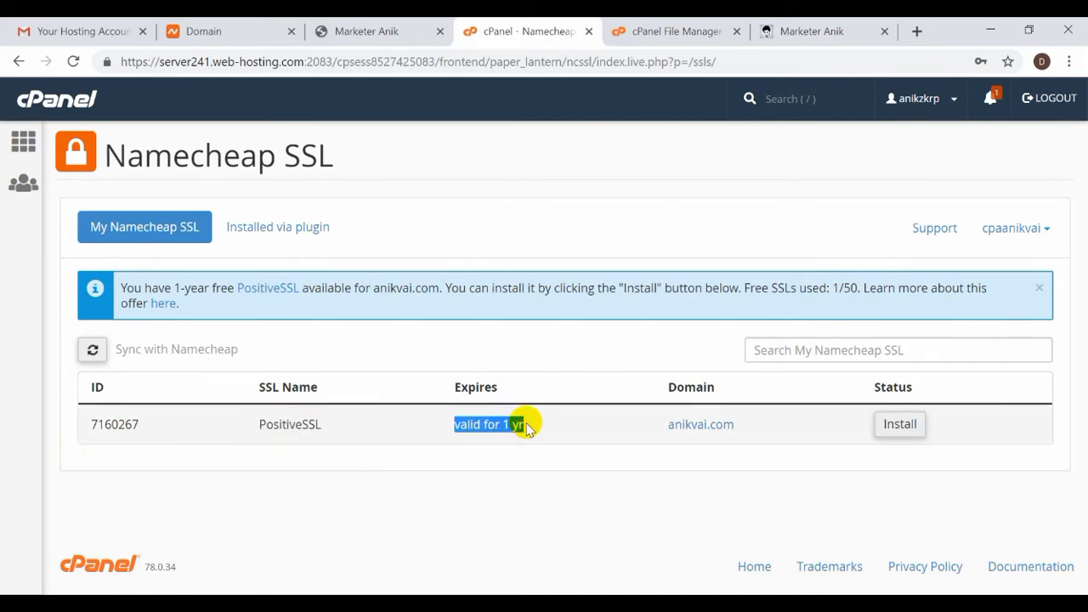
click(520, 425)
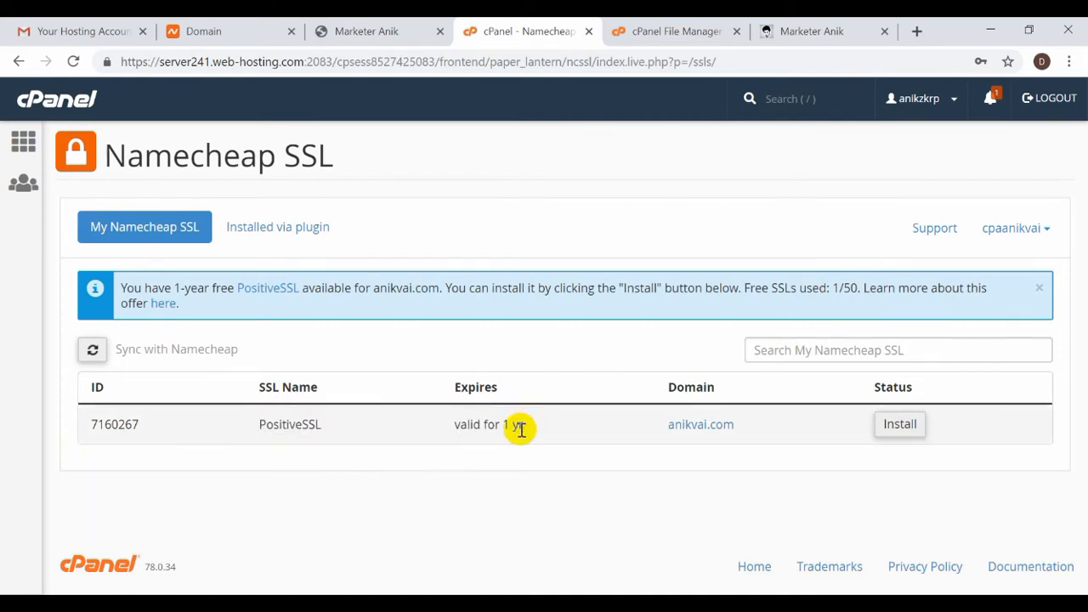
click(898, 427)
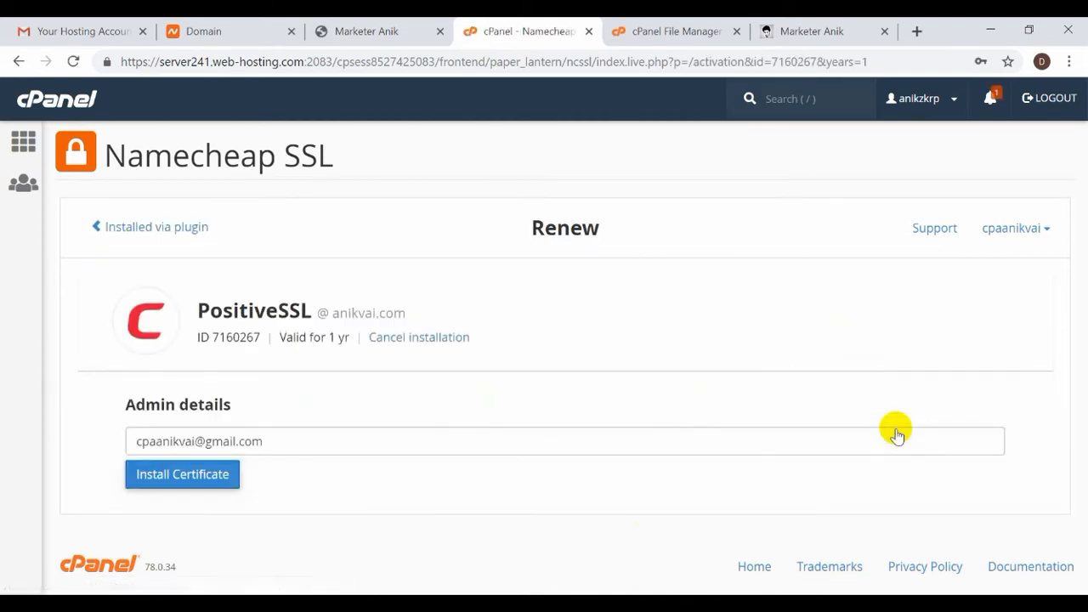
click(188, 443)
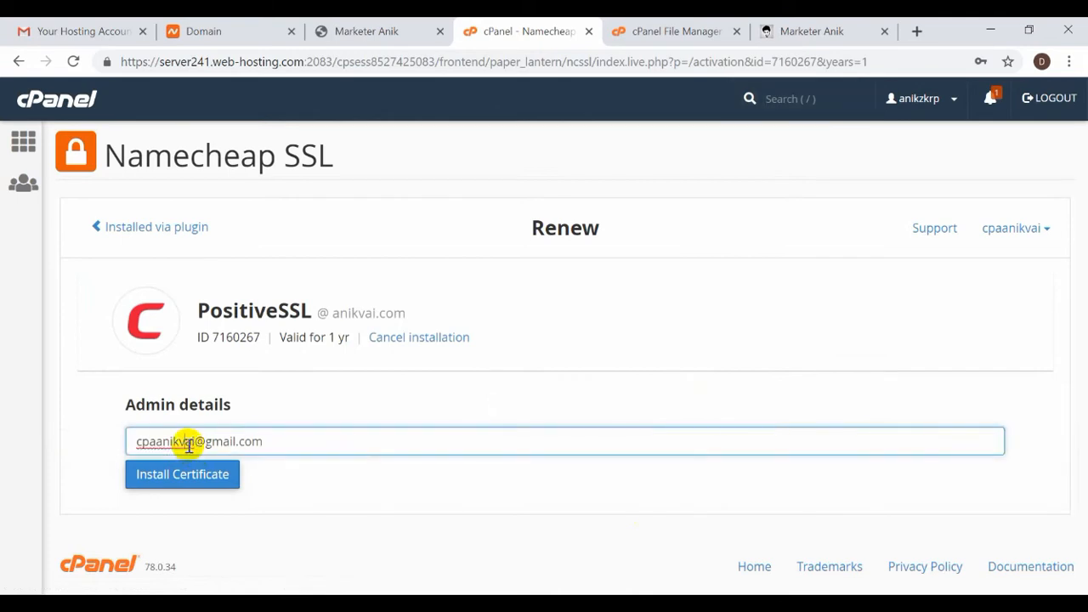
click(166, 479)
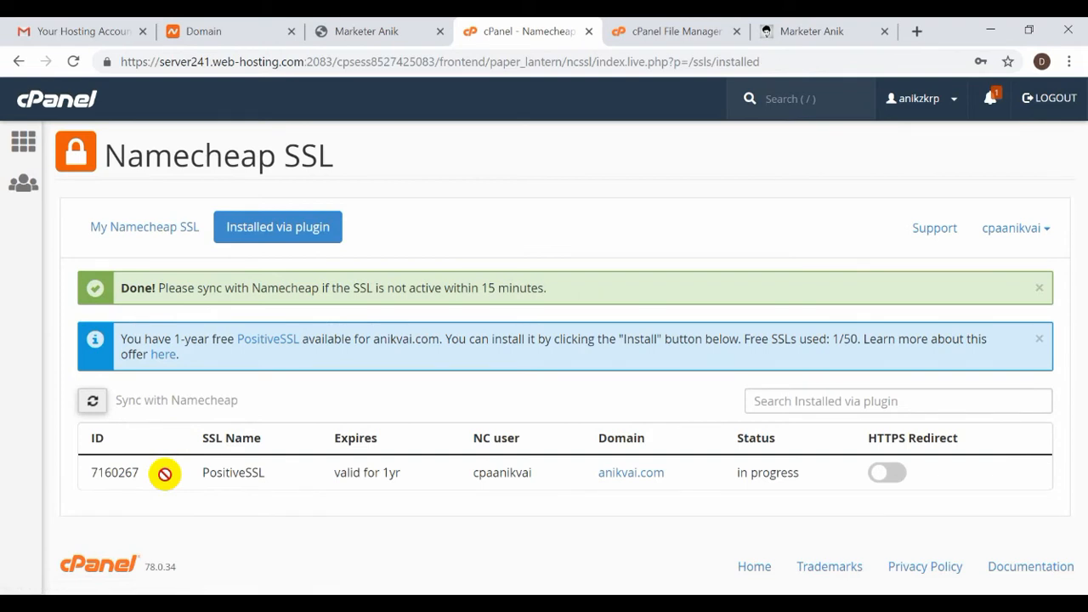
drag(546, 287, 134, 291)
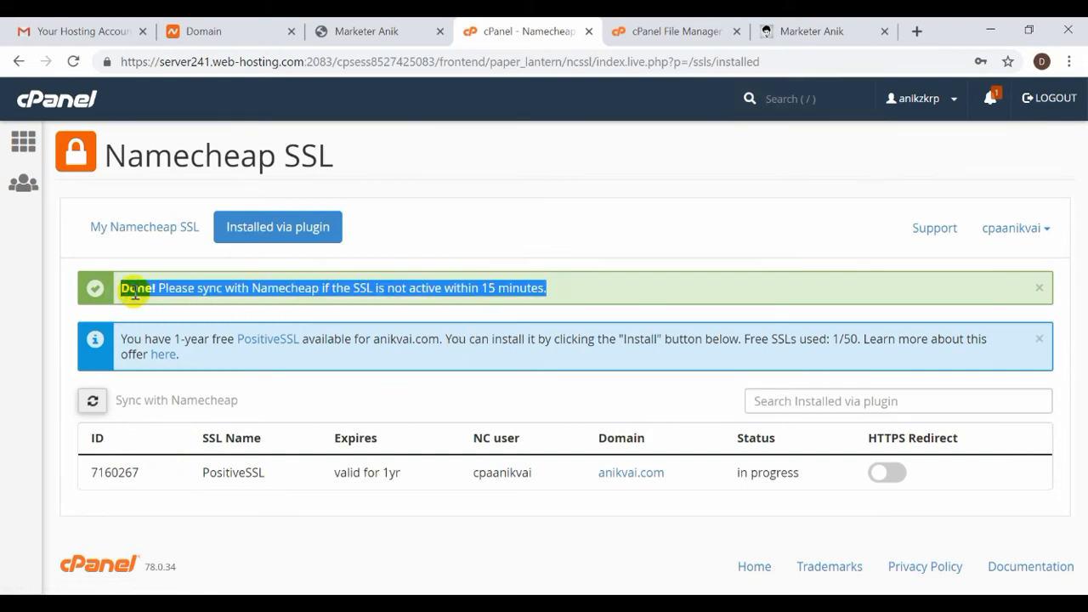
click(135, 292)
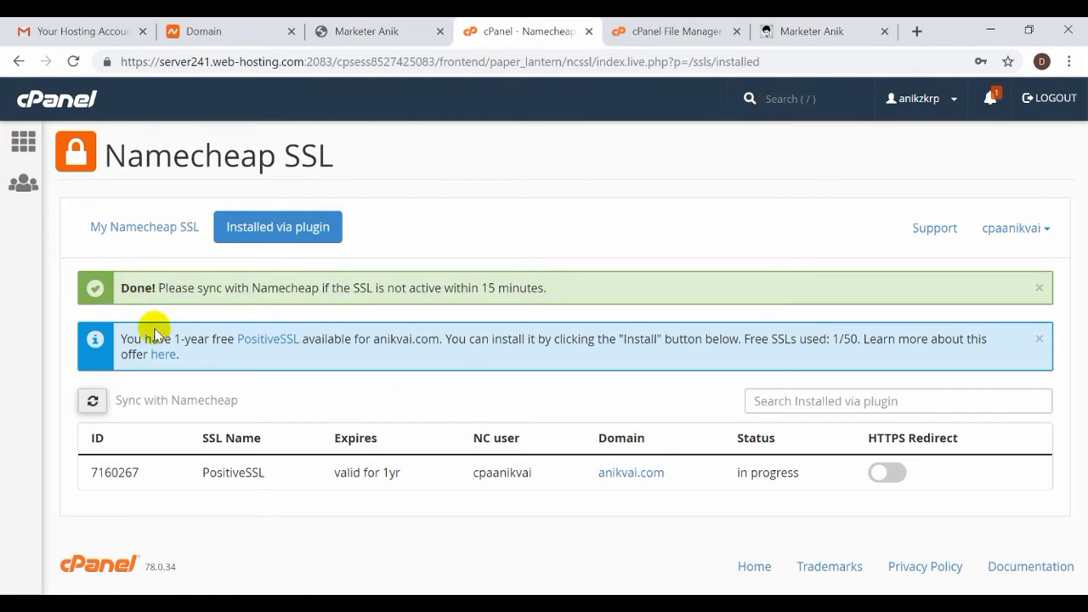
drag(127, 338, 230, 344)
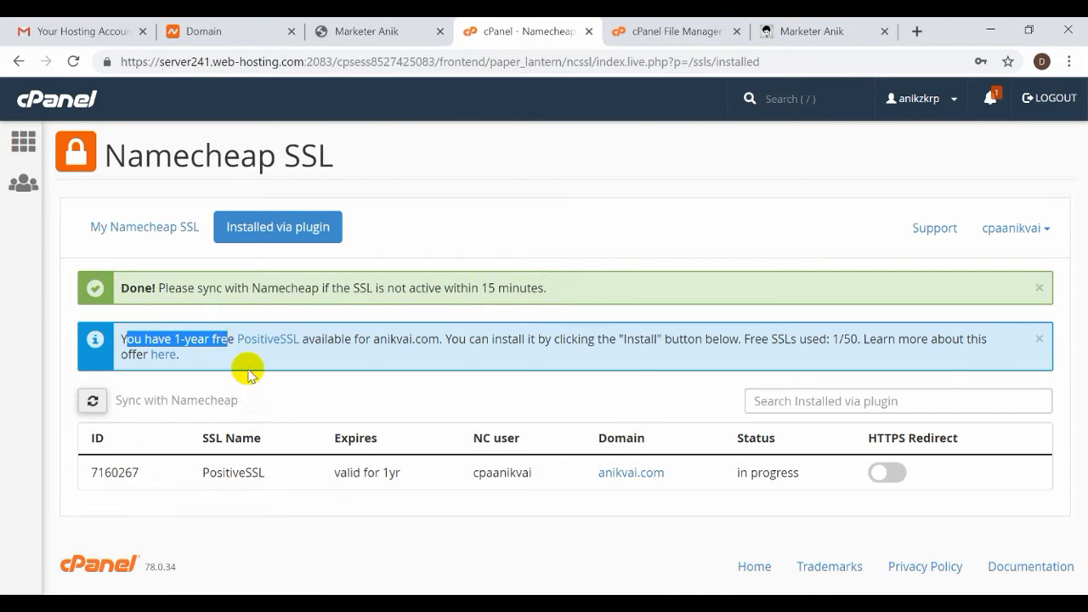
click(251, 374)
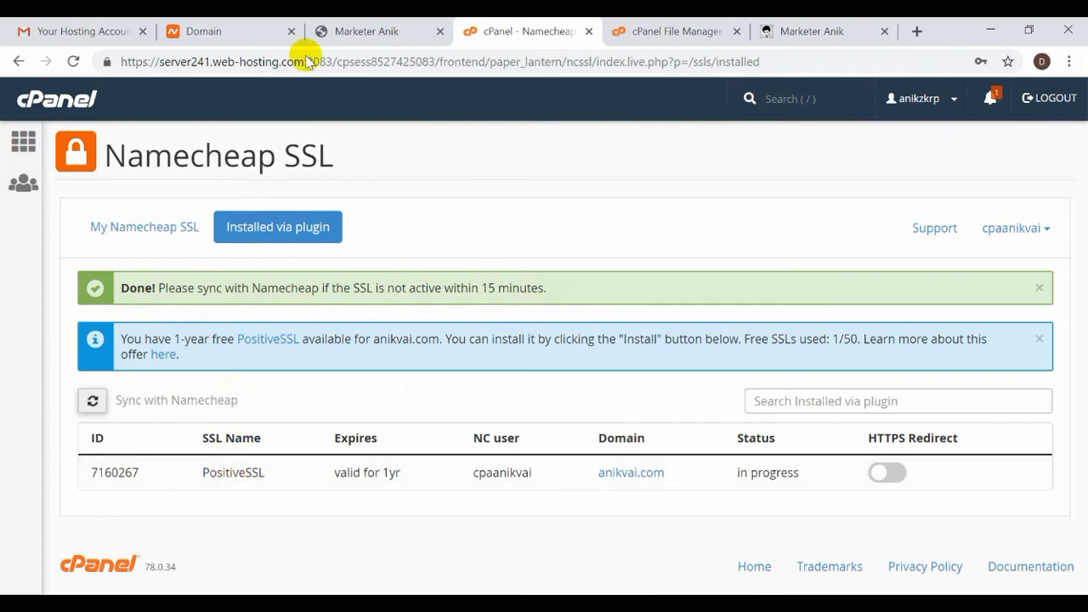
click(348, 30)
click(141, 65)
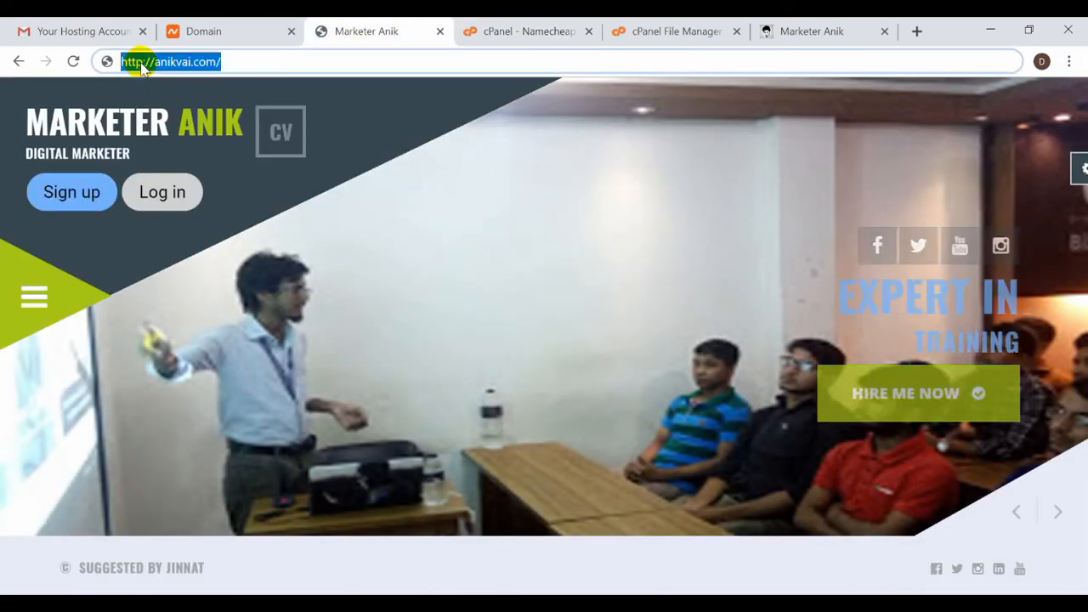
click(266, 61)
key(Home)
key(Right)
key(Right)
key(Right)
key(Right)
text(s)
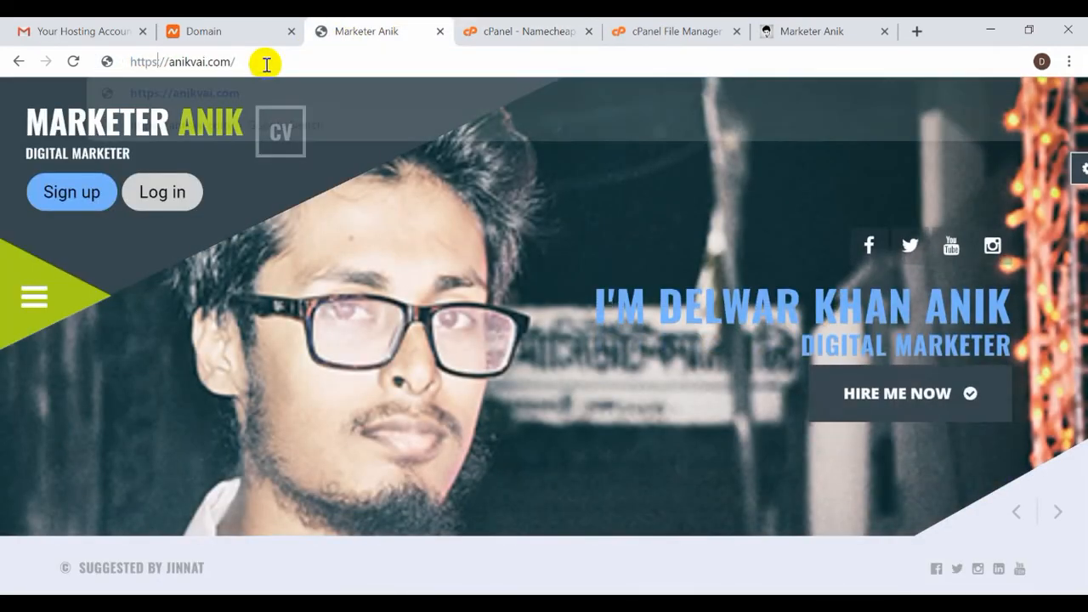
key(Return)
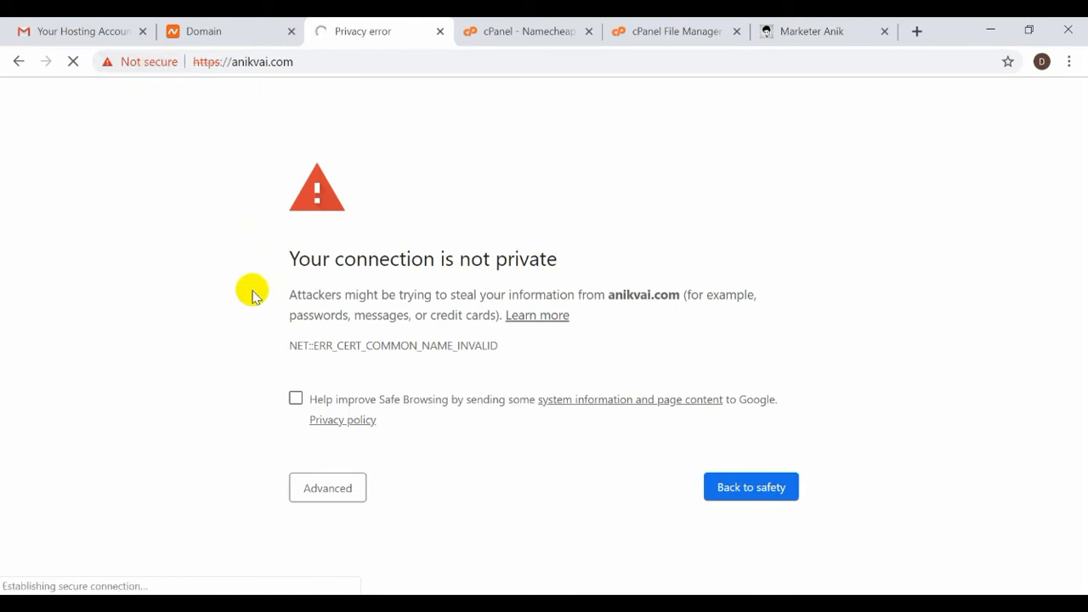
Step: Show the advanced details of the browser's privacy warning and proceed to anikvai.com anyway
click(316, 486)
scroll(255, 432, down, 1)
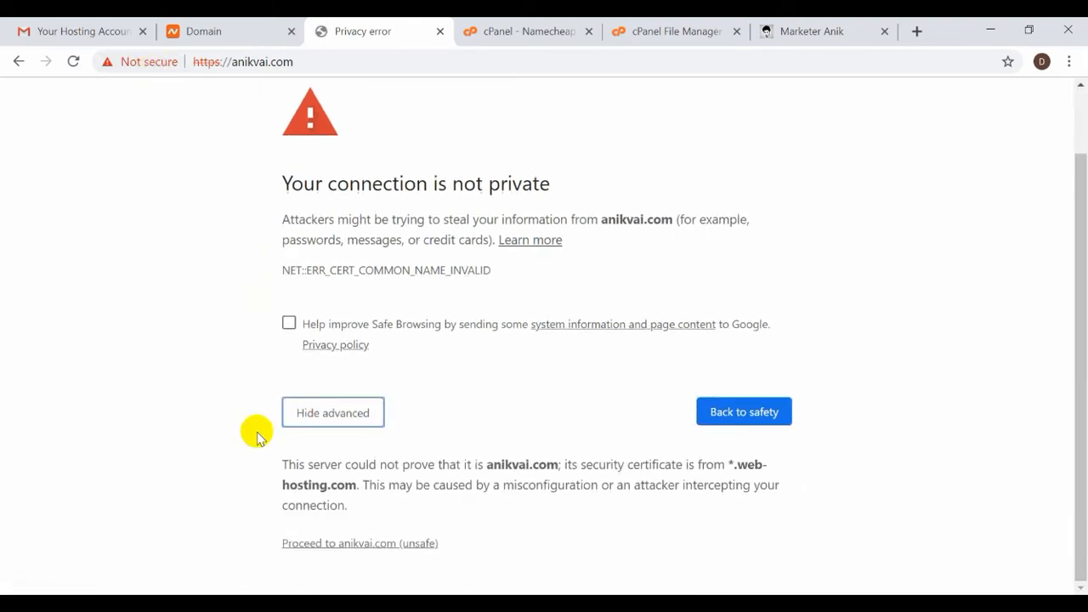
click(312, 549)
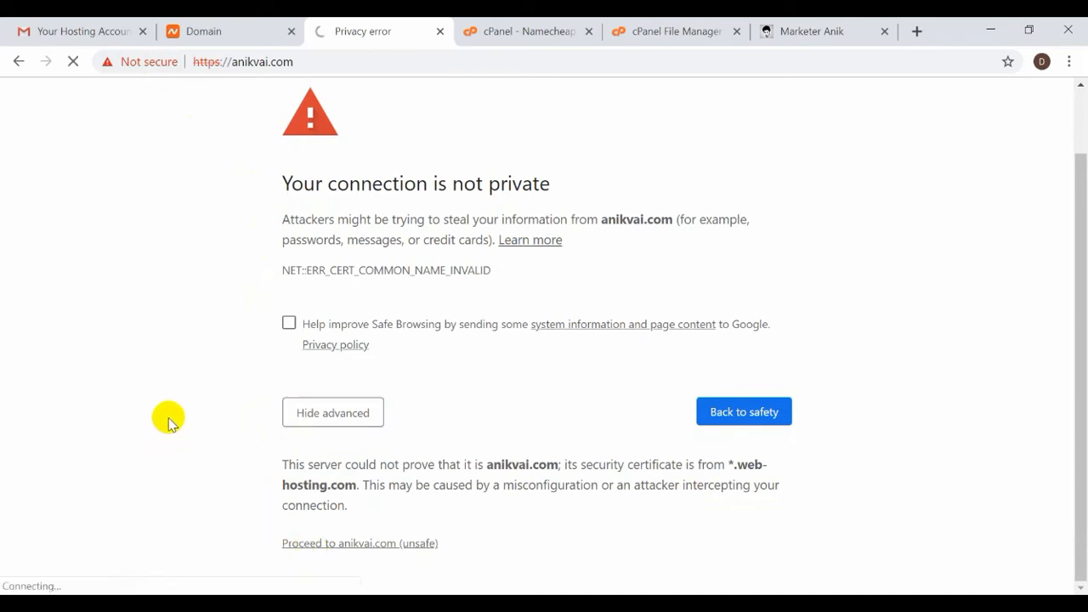
scroll(380, 302, up, 1)
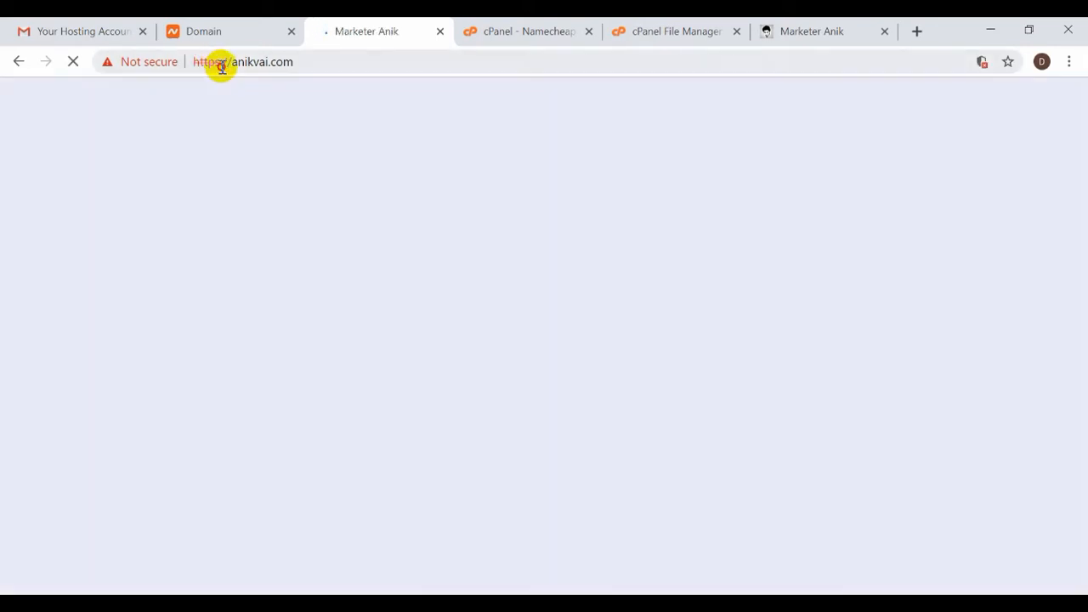
click(221, 66)
click(220, 66)
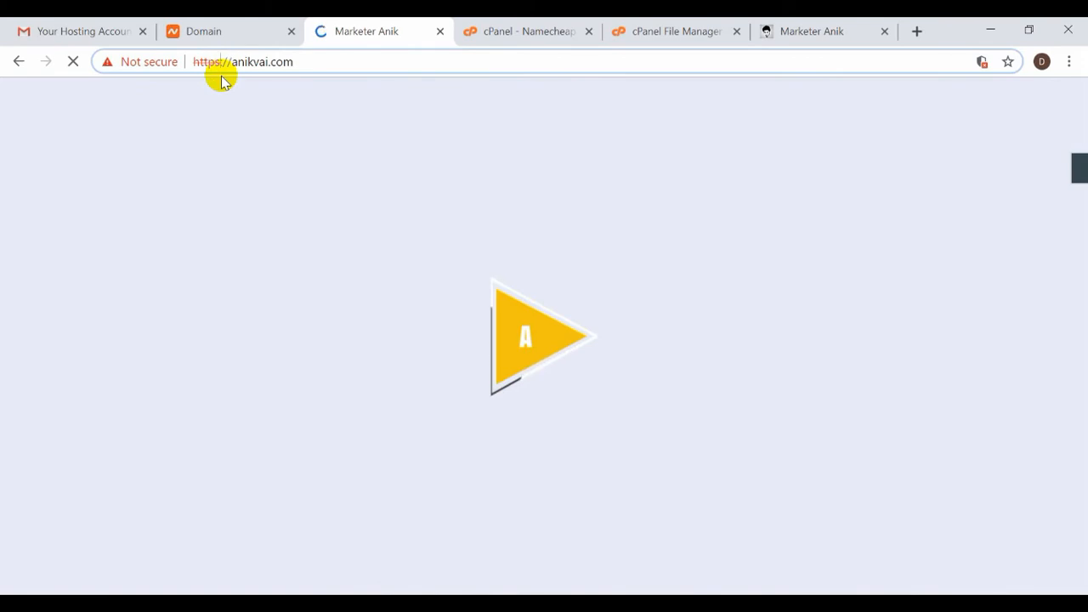
drag(232, 61, 180, 59)
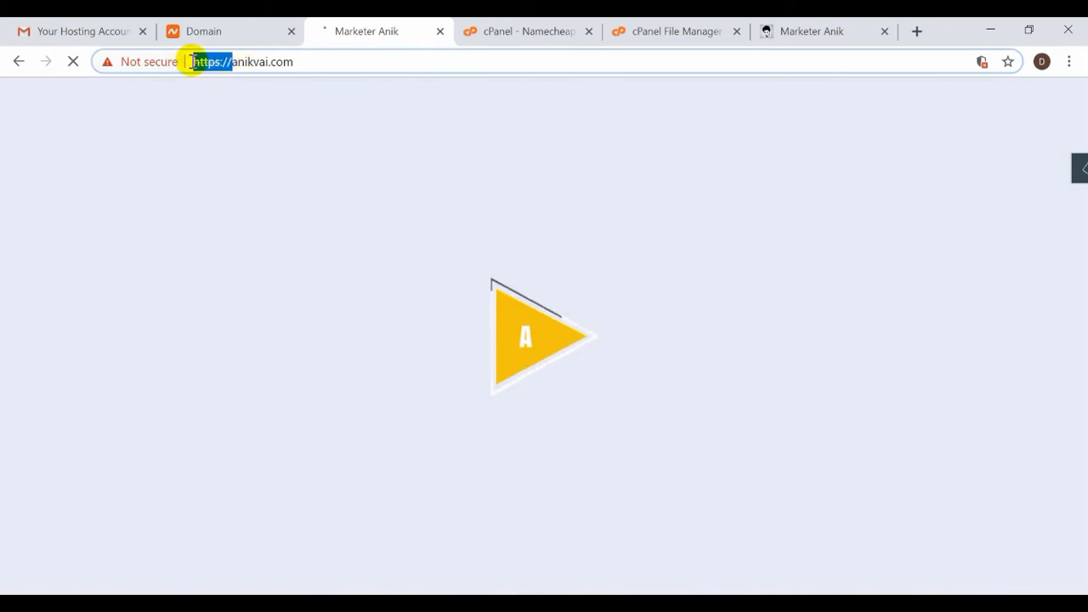
key(BackSpace)
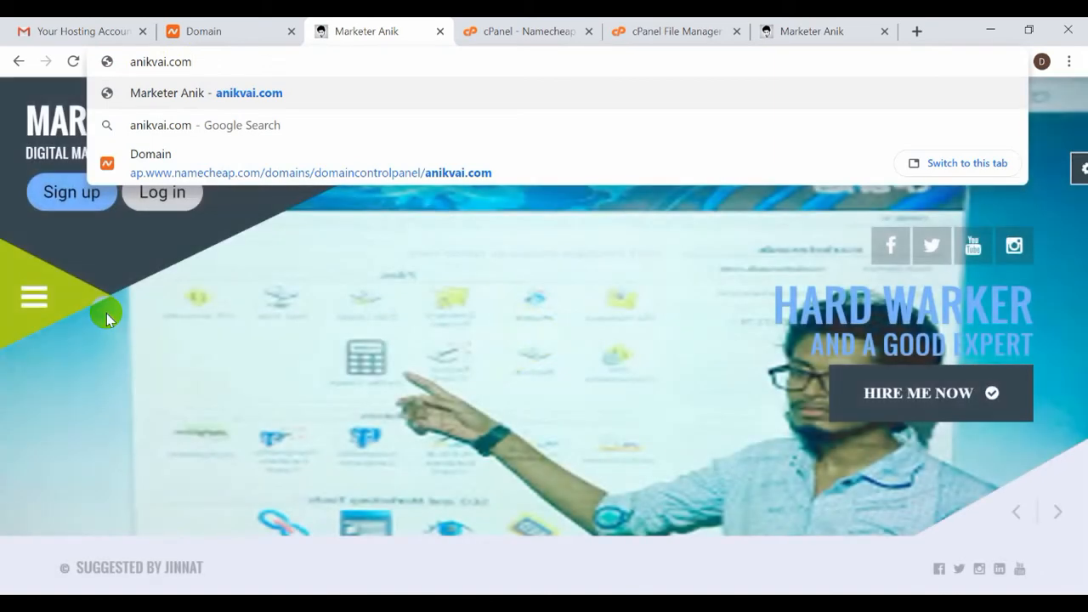
Step: Turn on the HTTPS redirect for anikvai.com in the Namecheap SSL plugin, and reload the website to check it
click(651, 24)
click(571, 23)
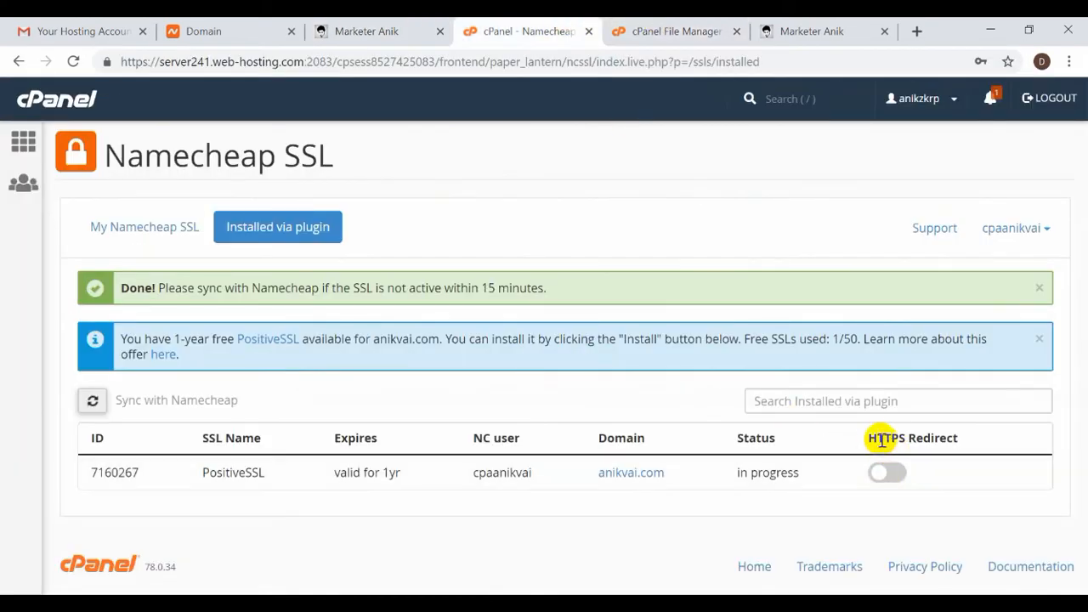
drag(867, 437, 967, 448)
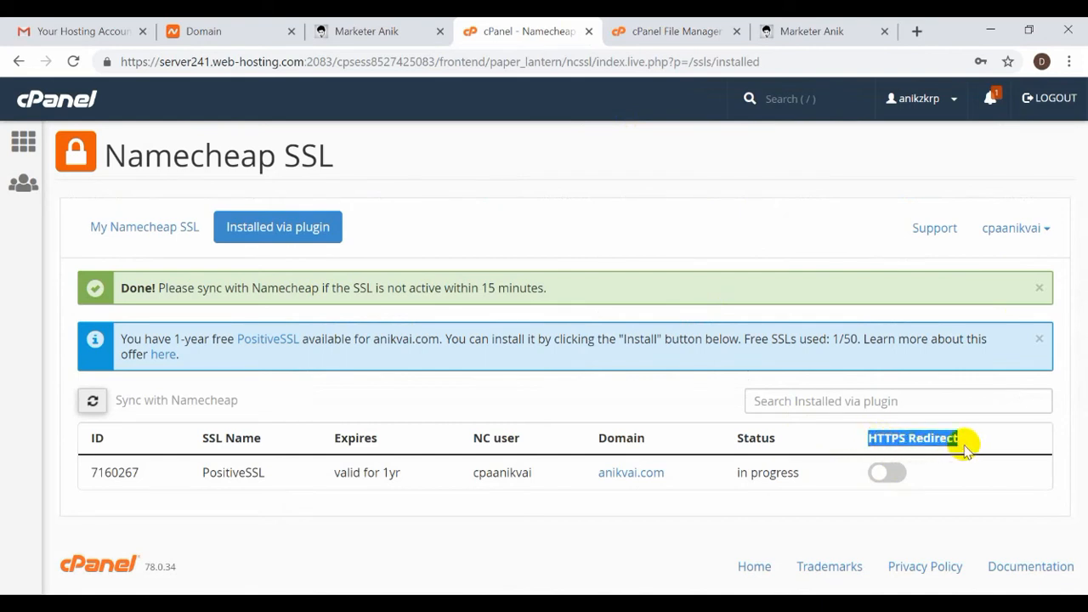
click(960, 448)
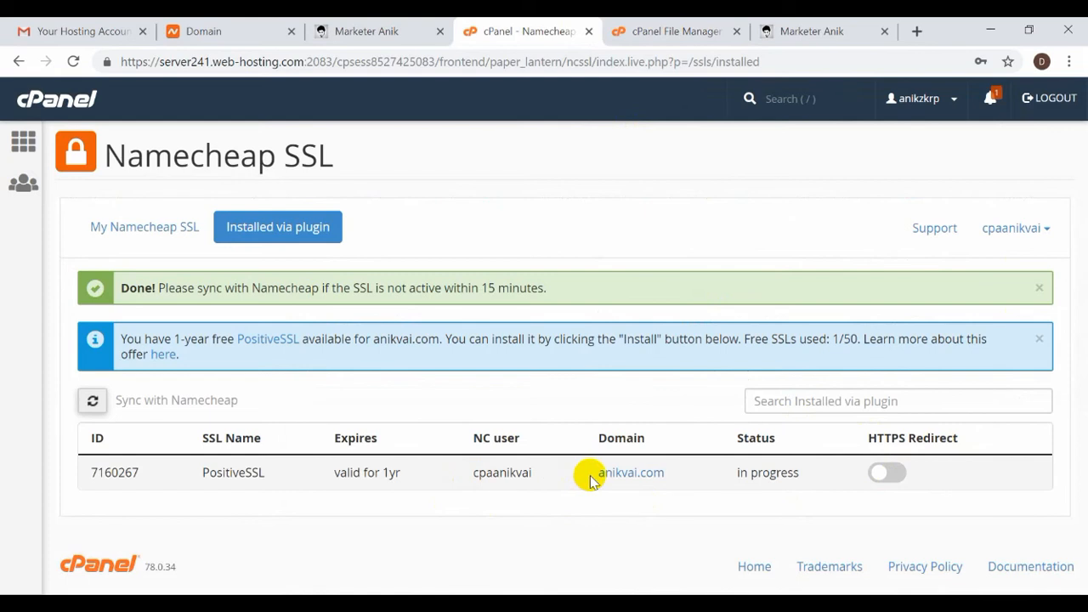
drag(585, 473, 679, 480)
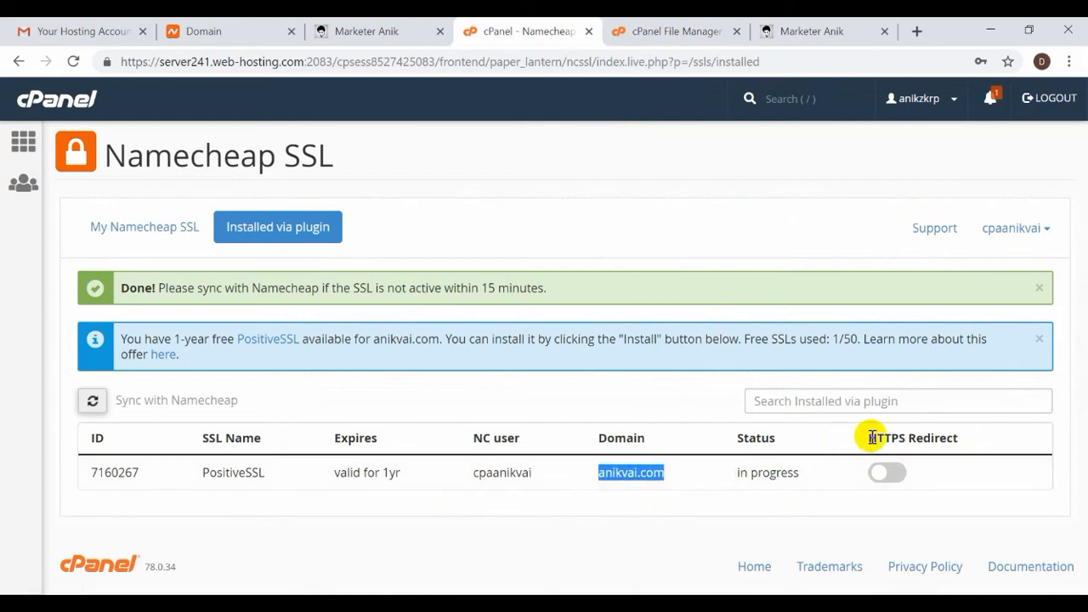
drag(870, 438, 903, 440)
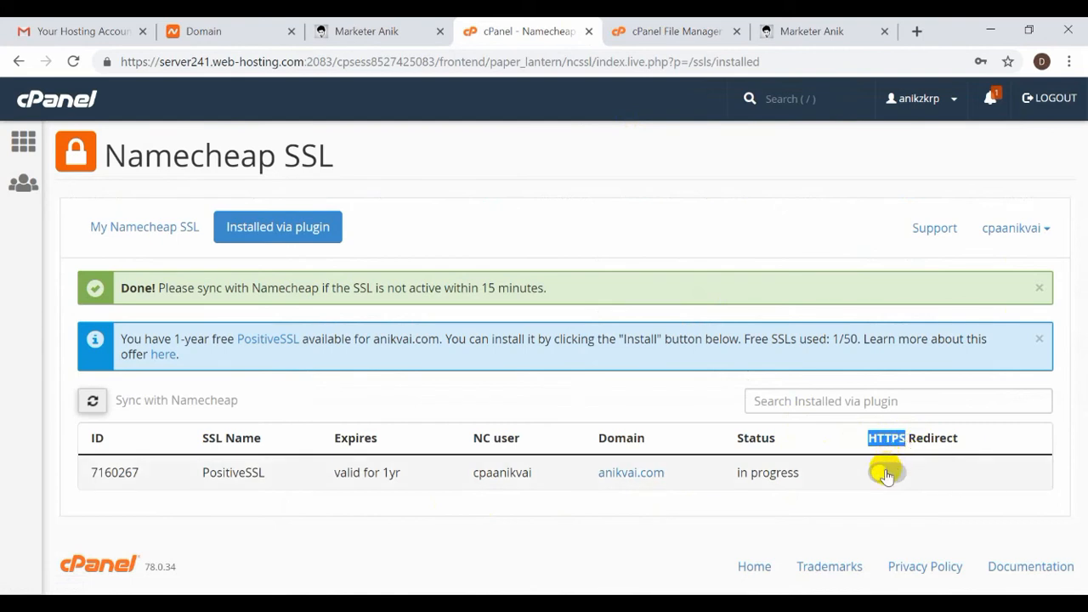
click(886, 473)
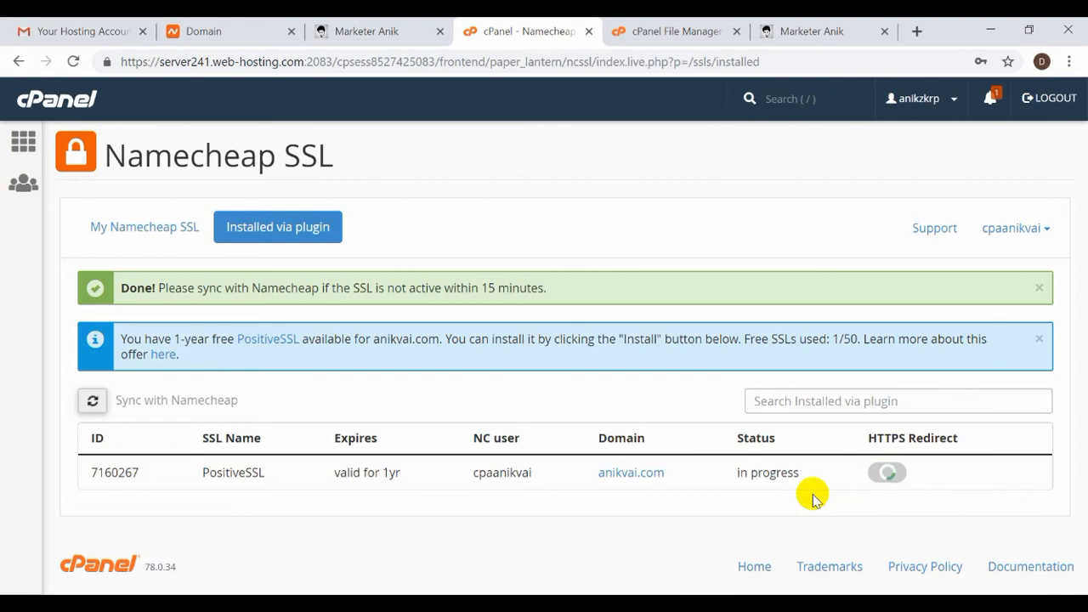
click(405, 25)
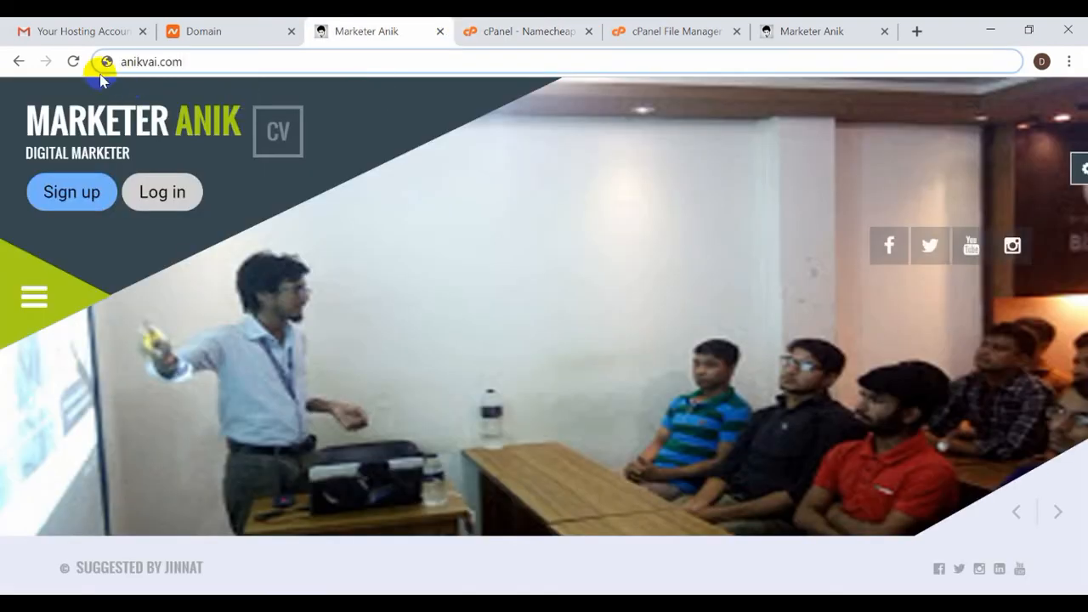
click(74, 62)
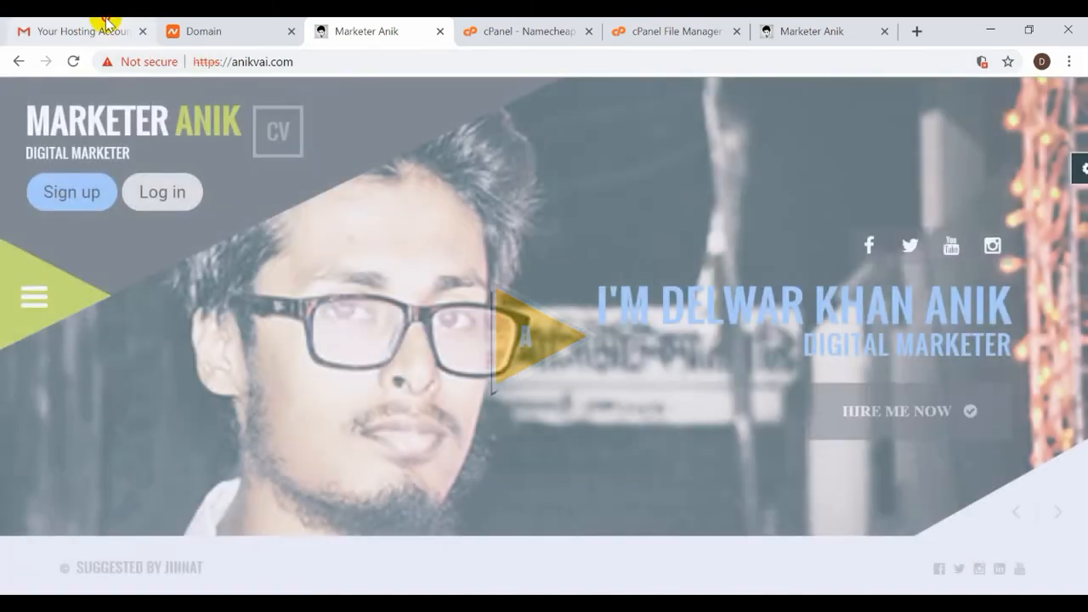
Step: Refresh the Gmail inbox, read the PositiveSSL email about the COMODO SSL TrustLogo, and mark all messages as read
click(102, 29)
click(136, 211)
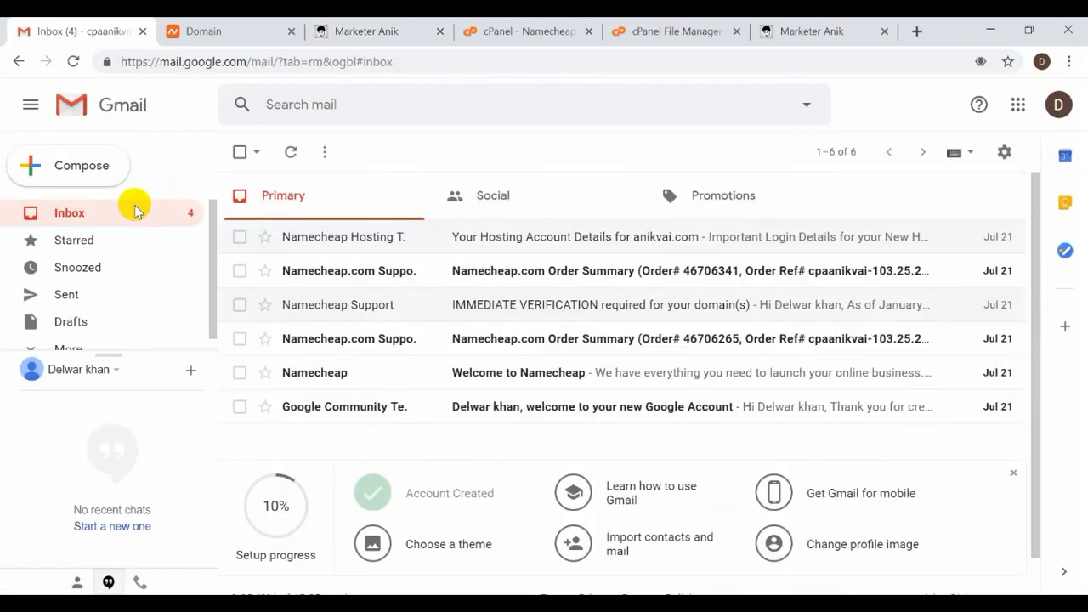
click(291, 152)
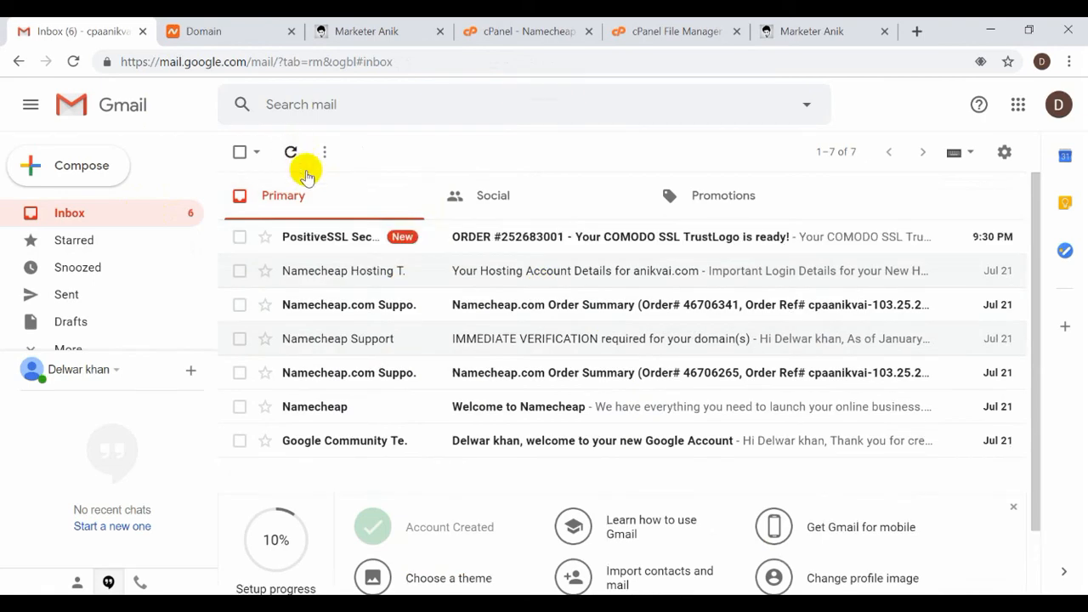
click(622, 245)
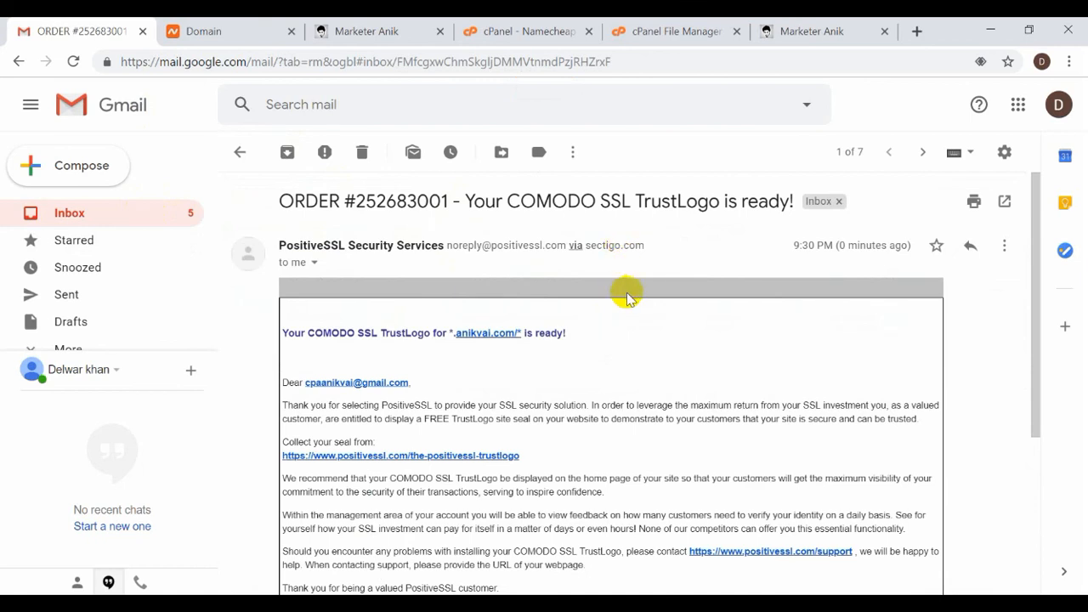
drag(606, 333, 296, 338)
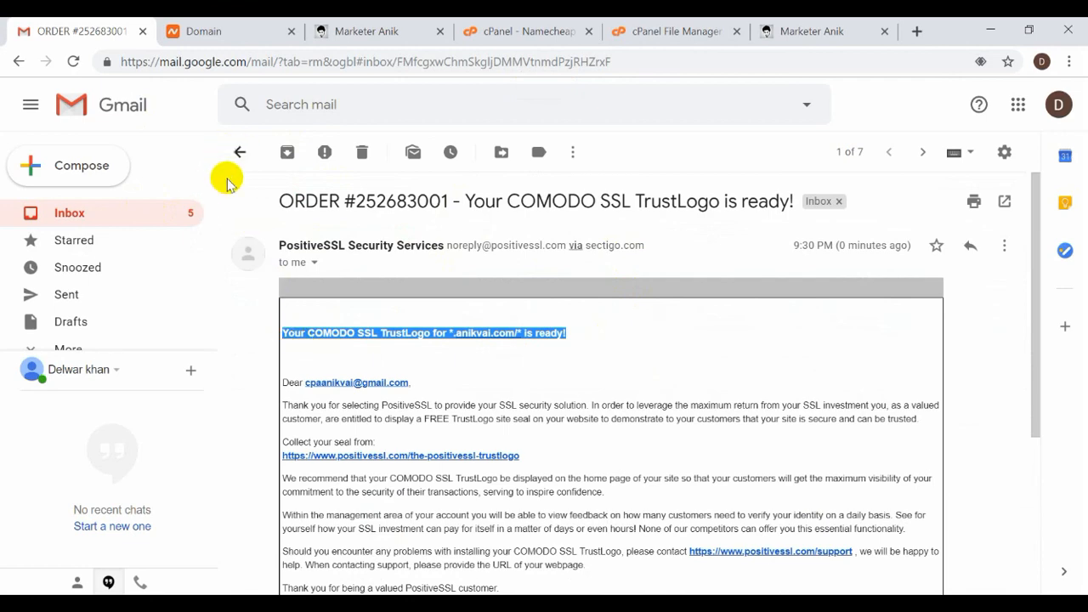
click(123, 219)
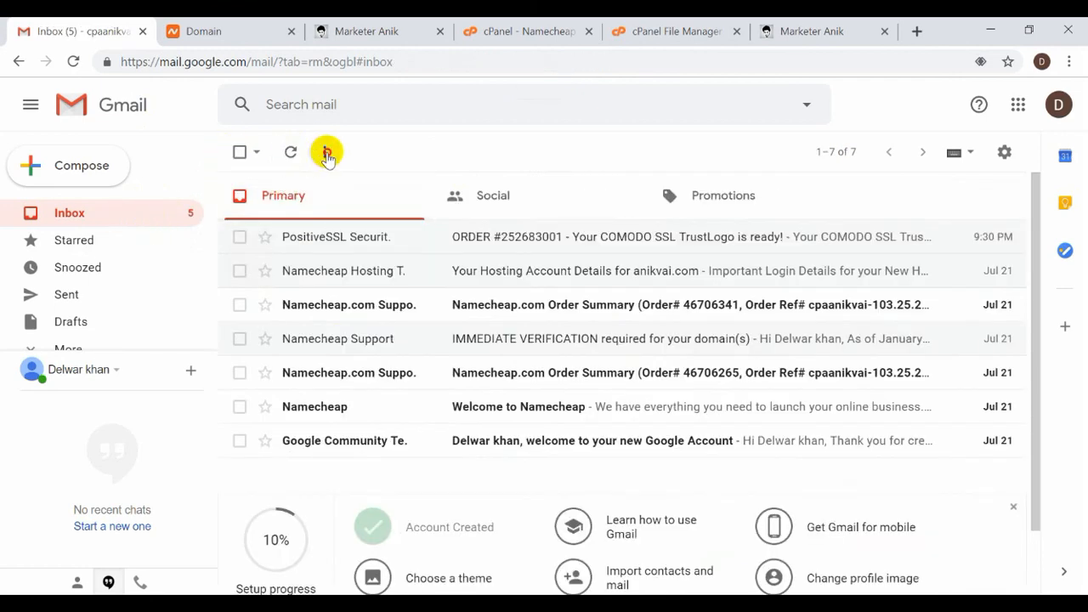
click(348, 186)
Step: Reload anikvai.com to recheck its connection security, and return to the cPanel main page from the Namecheap SSL tool
click(365, 30)
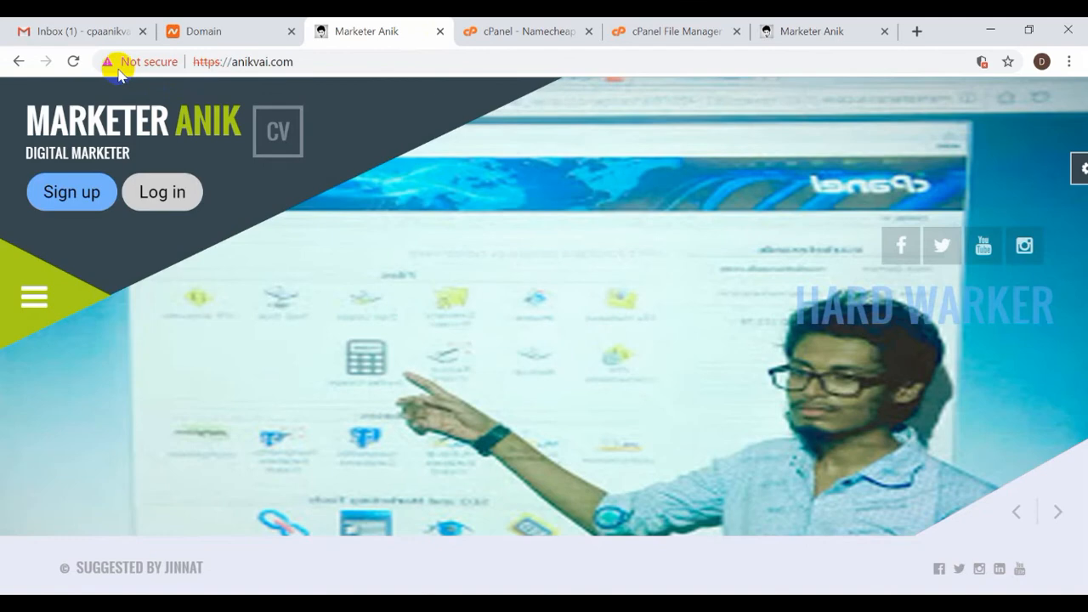
click(73, 61)
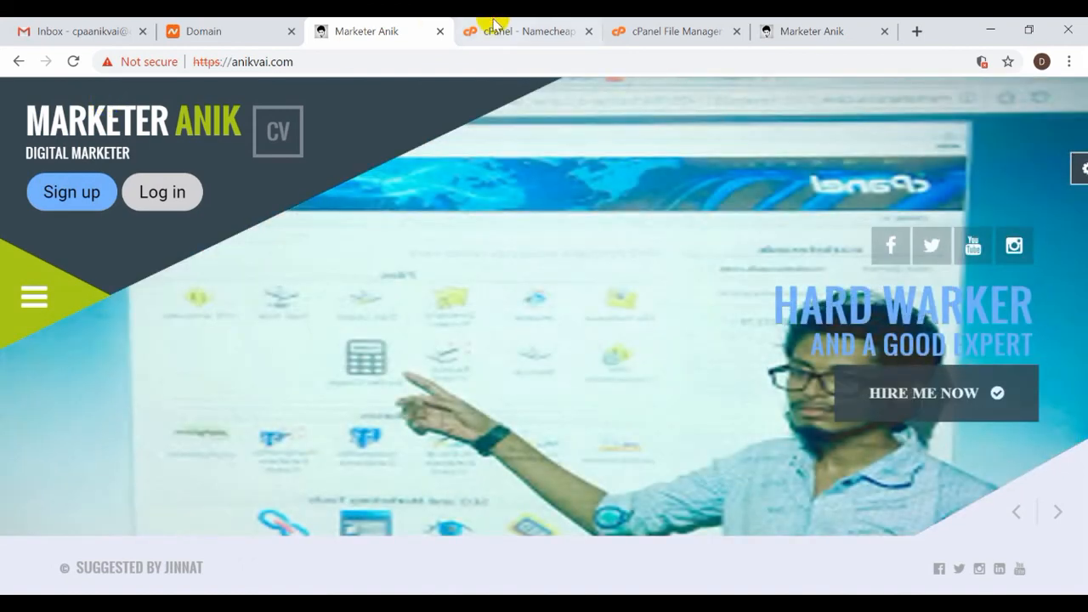
click(493, 30)
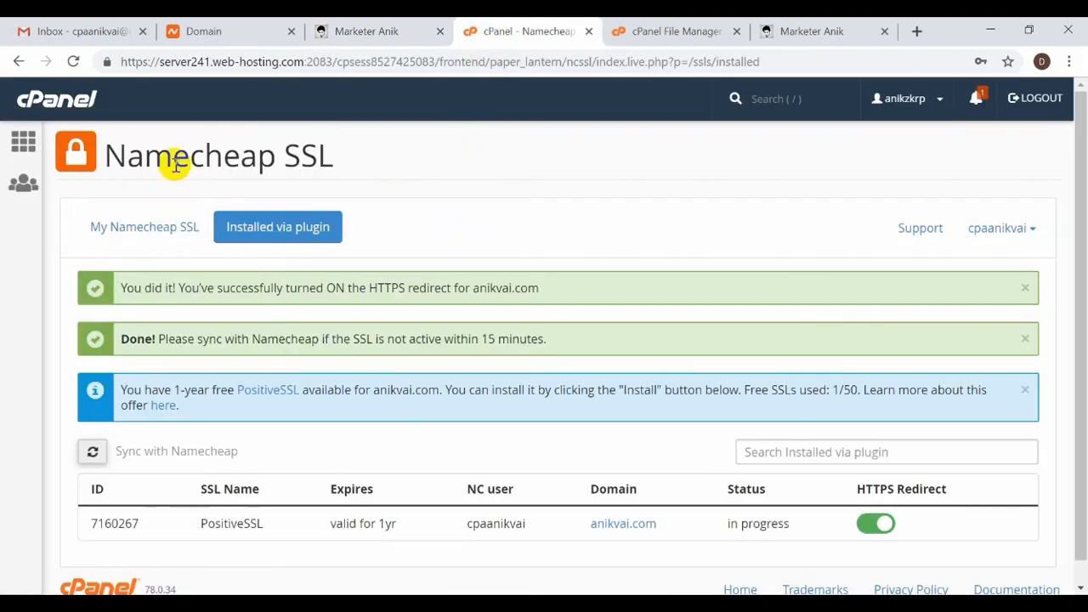
drag(359, 150, 107, 158)
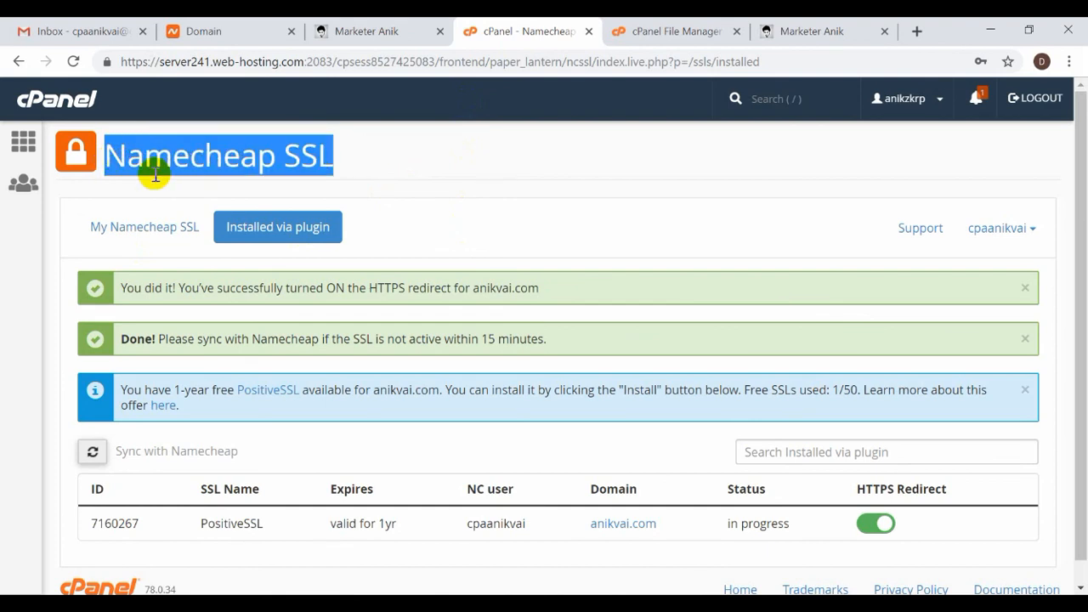
click(22, 140)
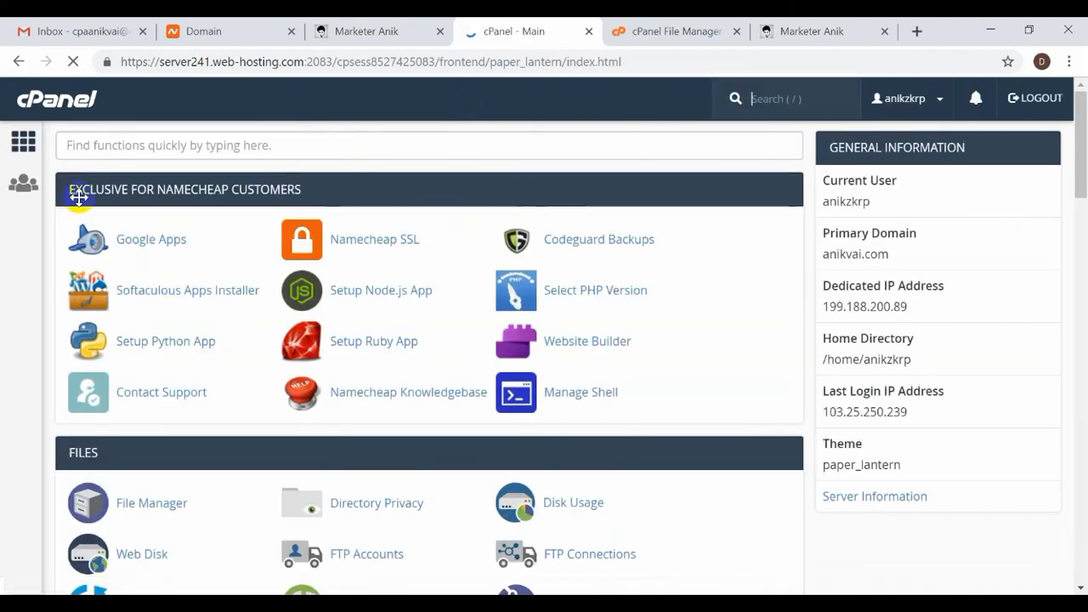